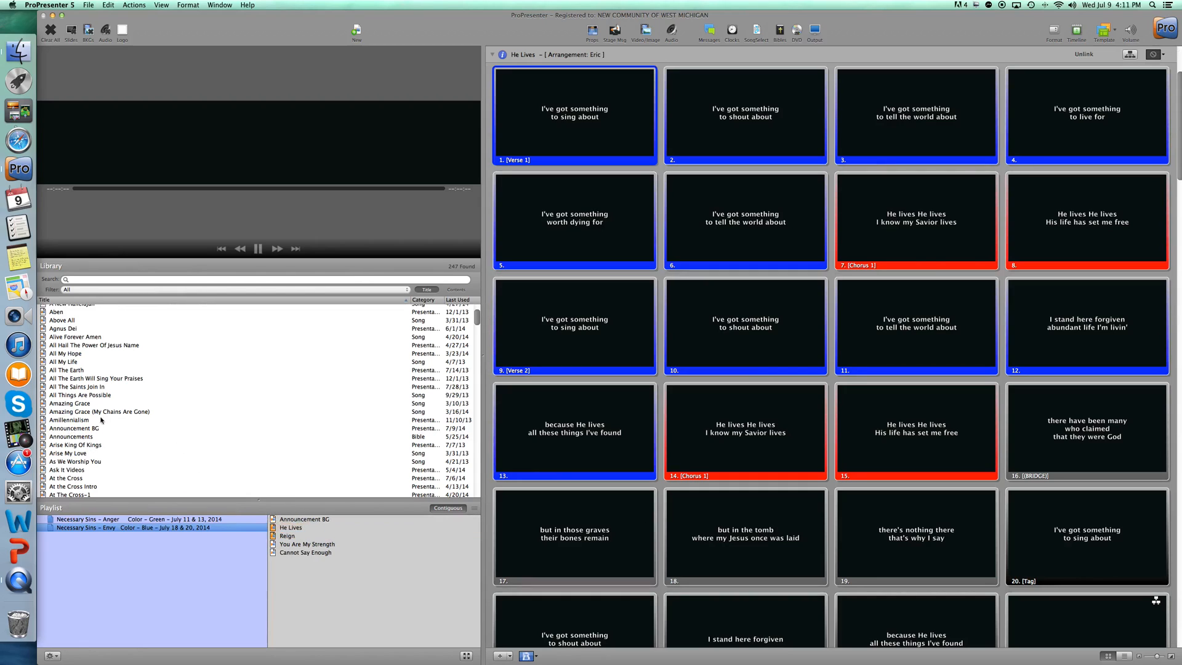
Try adding a second copy of Announcement BG to the Necessary Sins - Envy playlist, and remove the duplicate.
{"action": "left_click_drag", "start_coordinate": [78, 429], "coordinate": [302, 523]}
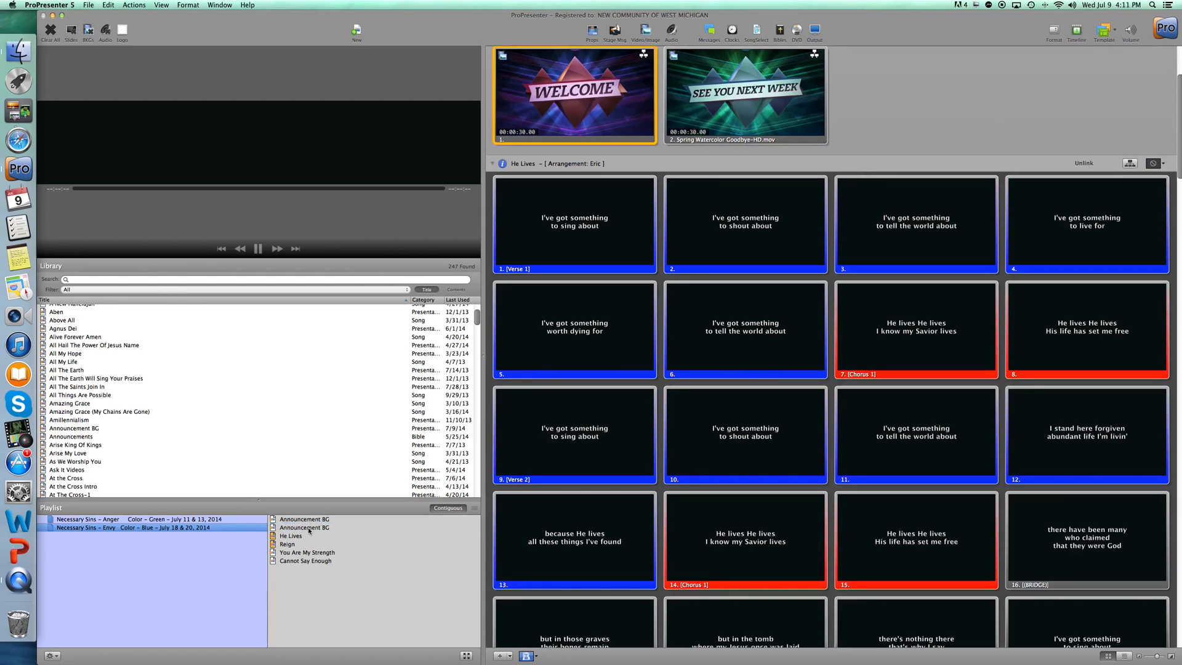
{"action": "right_click", "coordinate": [309, 531]}
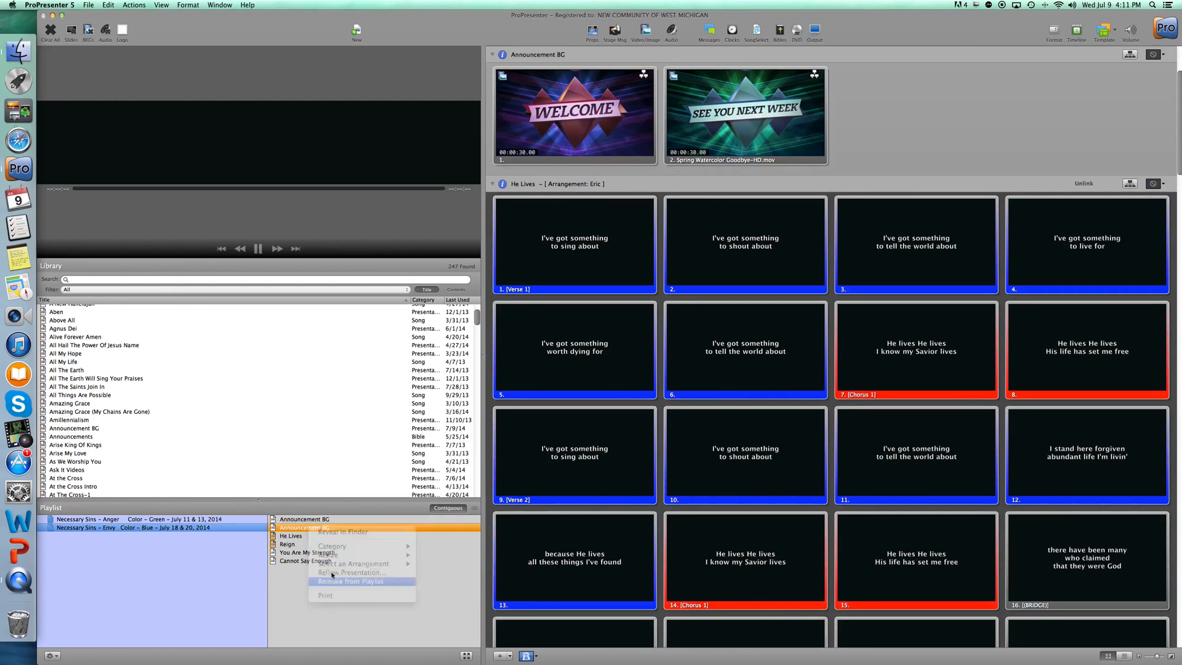
{"action": "left_click", "coordinate": [332, 582]}
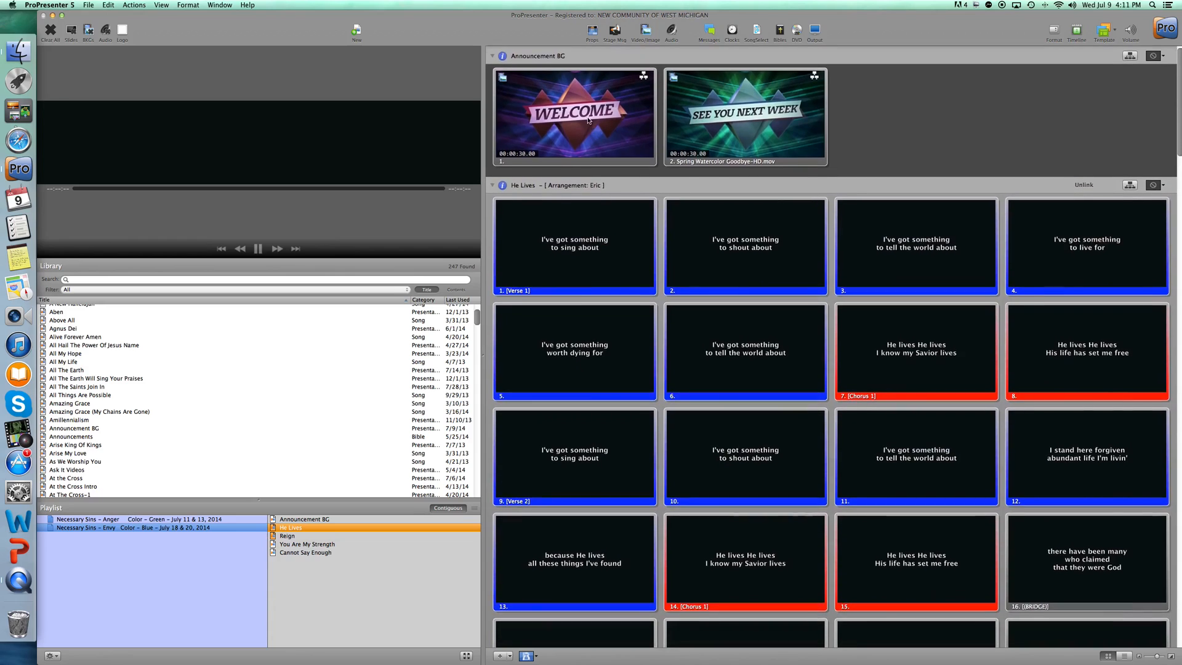
Show the Welcome background live and add the Announcements presentation to the playlist directly below Announcement BG.
{"action": "left_click", "coordinate": [577, 121]}
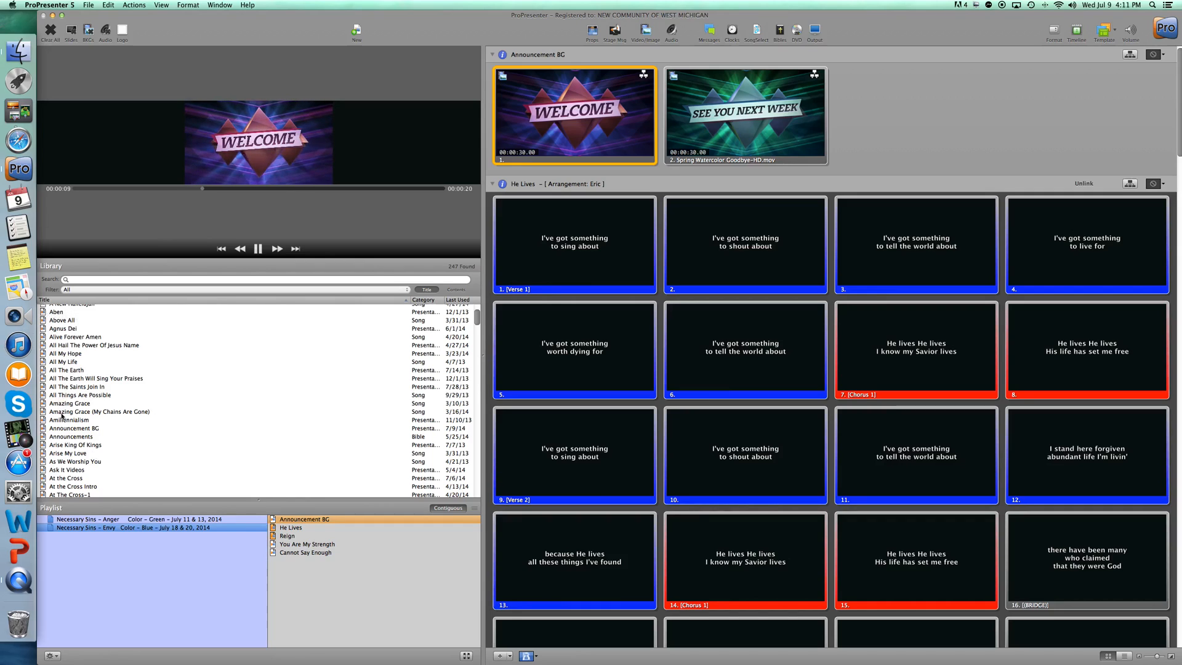
{"action": "left_click_drag", "start_coordinate": [77, 437], "coordinate": [332, 524]}
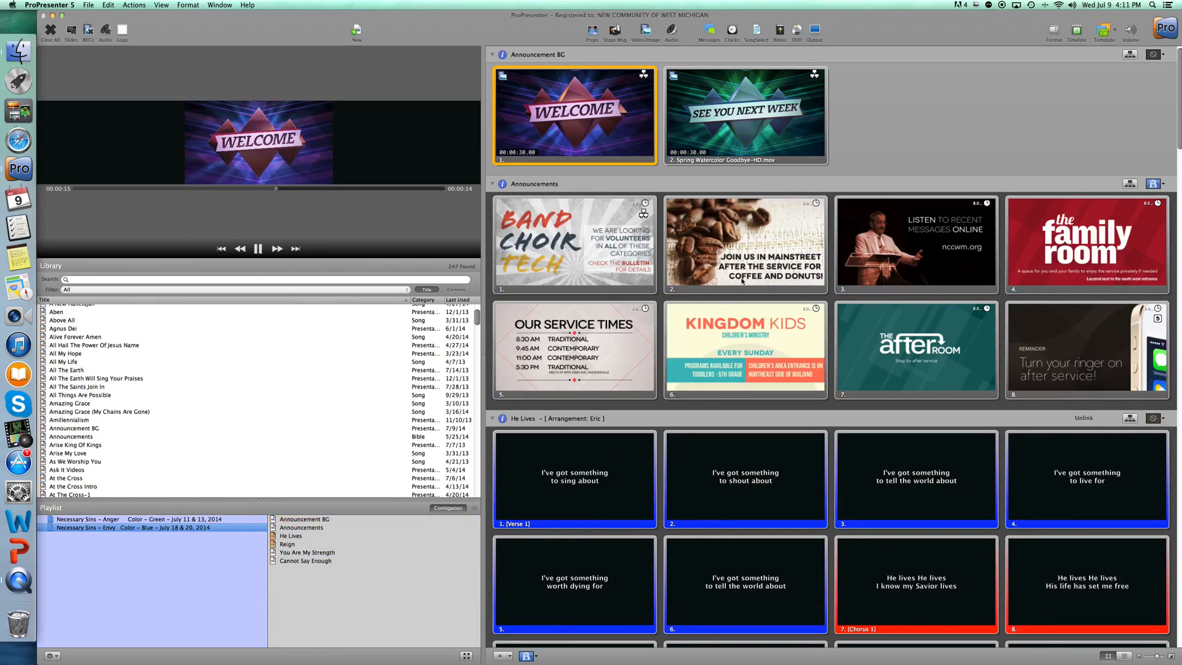
Show the Band Choir Tech announcement slide live, followed by the coffee and donuts slide.
{"action": "left_click", "coordinate": [579, 242]}
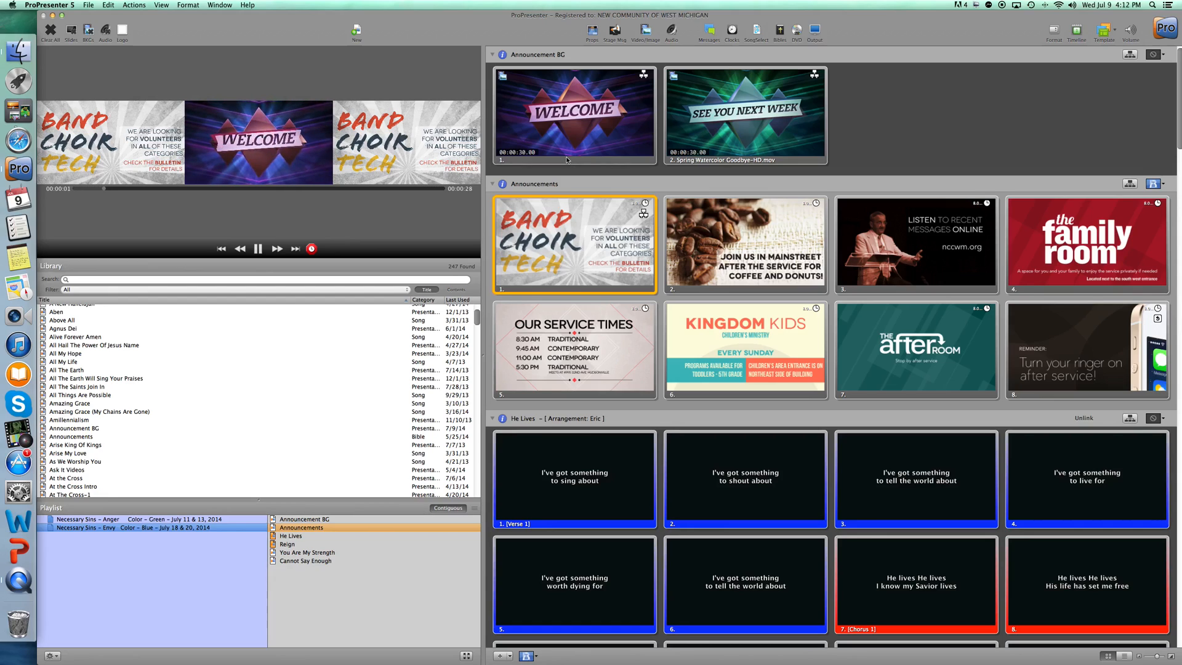
{"action": "left_click", "coordinate": [745, 240]}
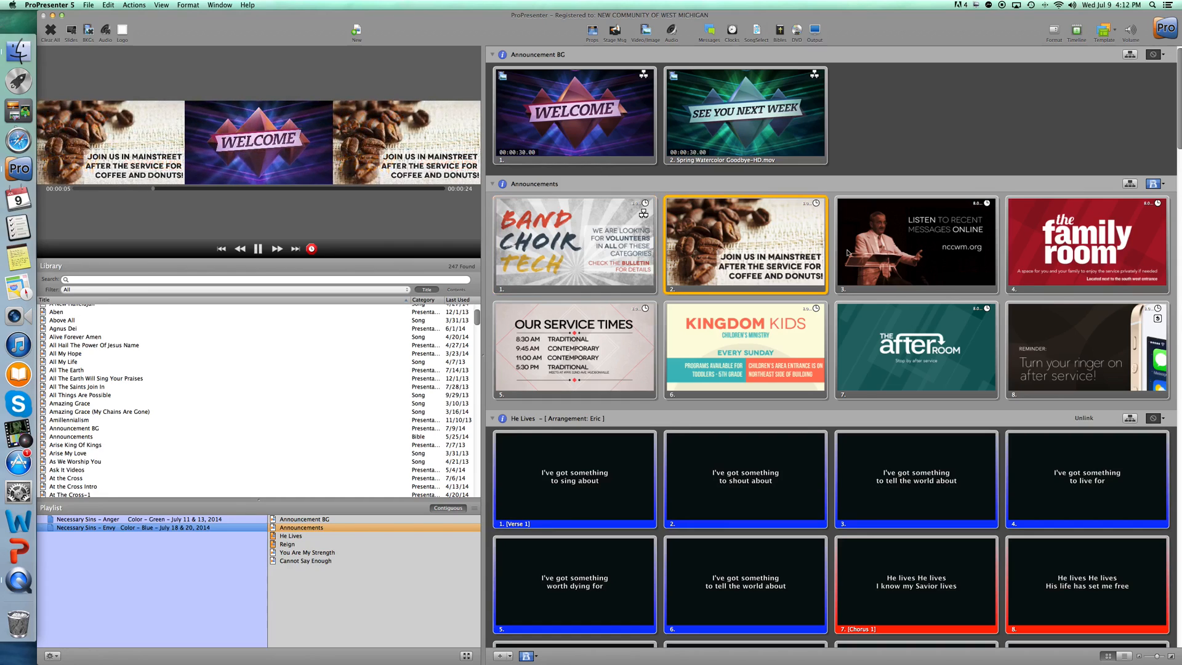
Assign the 004.mov background from the Video/Image Bin to the first Verse 1 slide of He Lives and show it live.
{"action": "scroll", "coordinate": [845, 251], "scroll_direction": "down", "scroll_amount": 2}
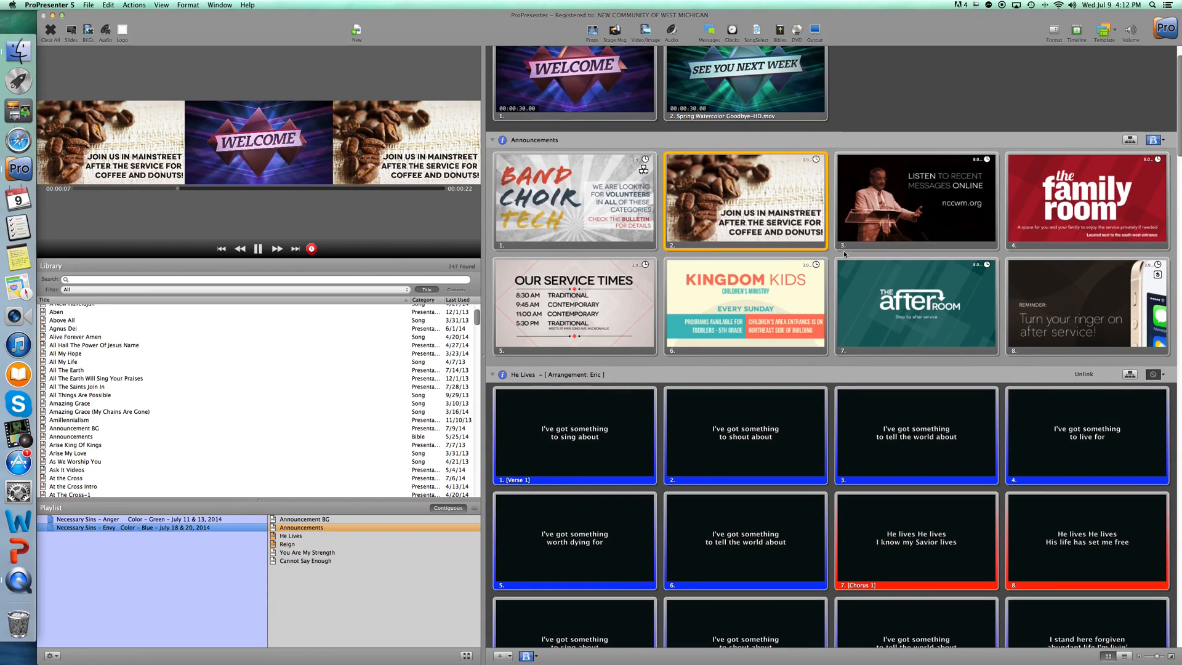
{"action": "scroll", "coordinate": [843, 250], "scroll_direction": "down", "scroll_amount": 10}
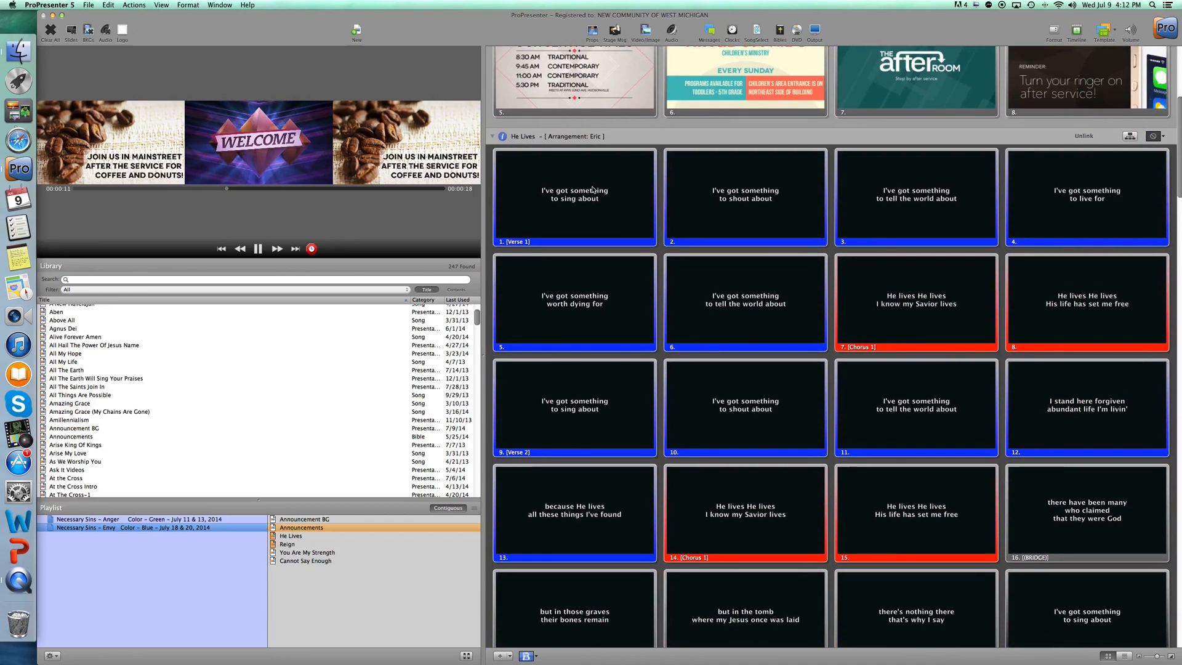
{"action": "left_click", "coordinate": [646, 33]}
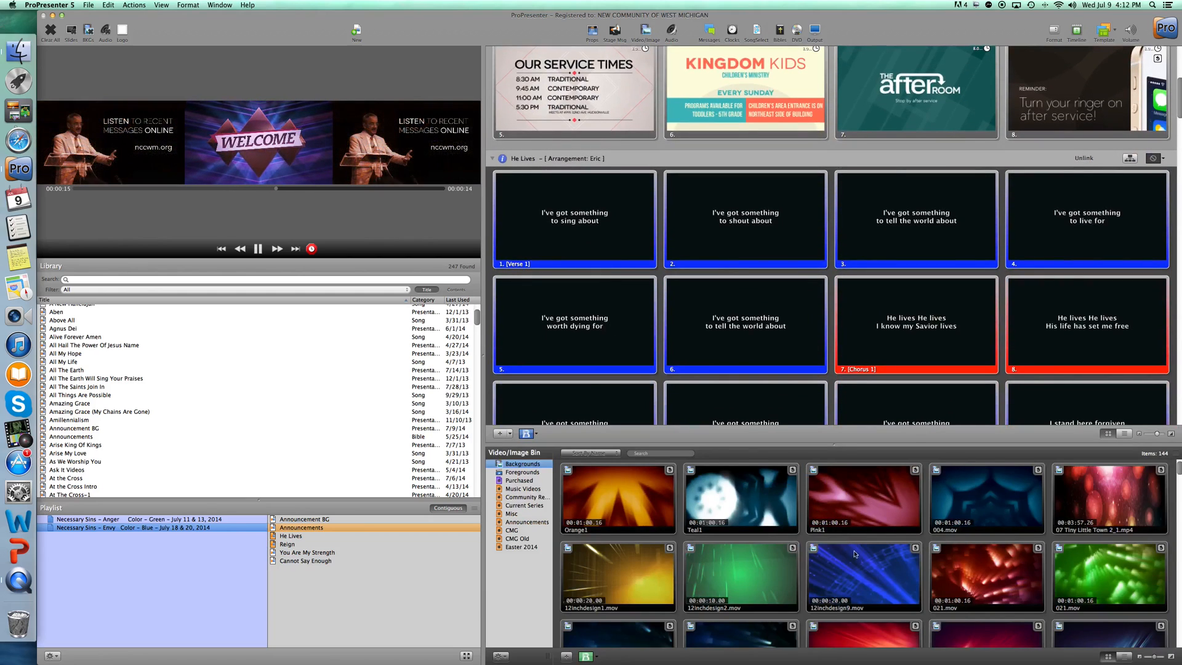
{"action": "scroll", "coordinate": [855, 556], "scroll_direction": "down", "scroll_amount": 3}
{"action": "left_click_drag", "start_coordinate": [983, 472], "coordinate": [554, 241]}
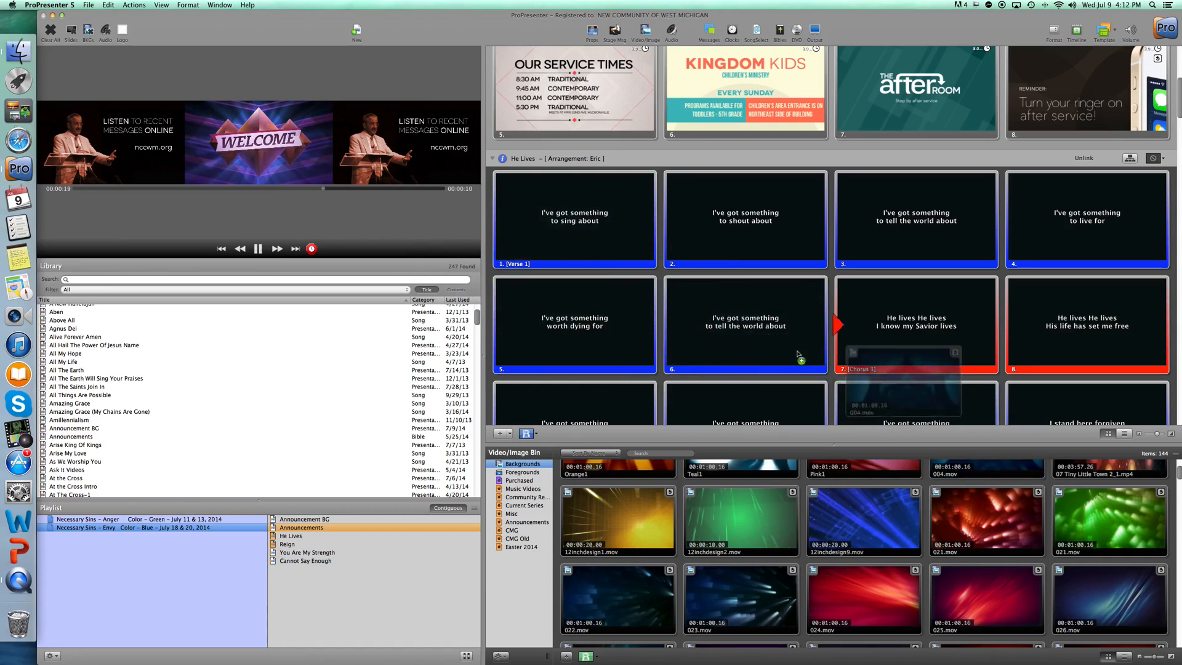
{"action": "left_click", "coordinate": [584, 228]}
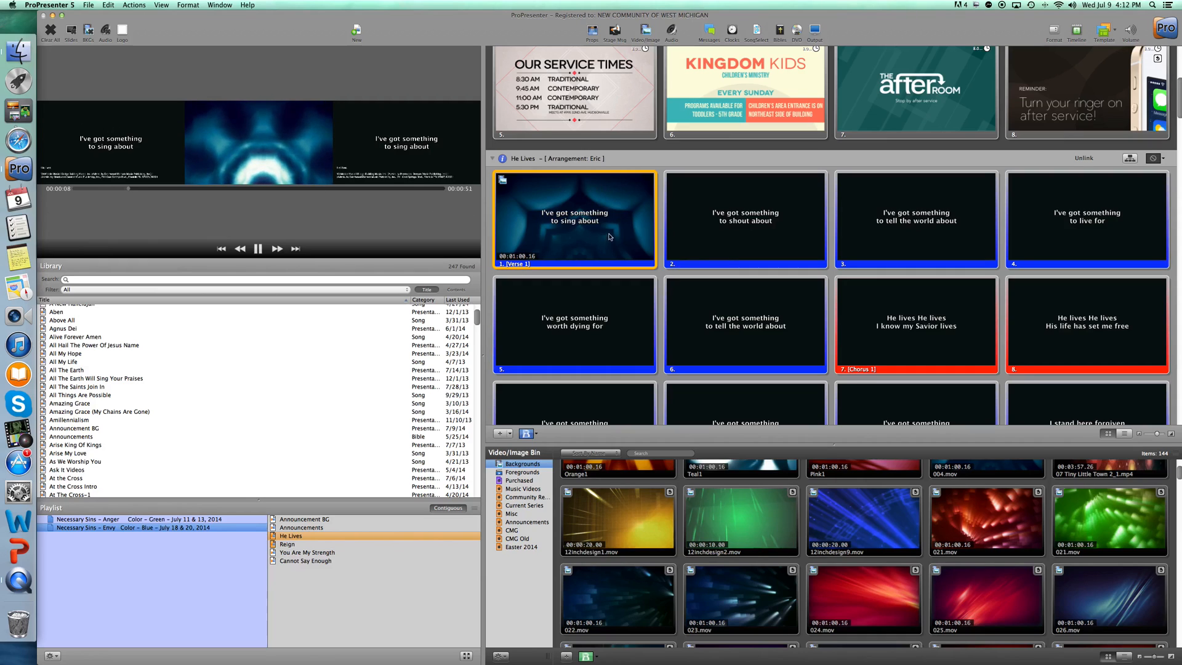
Clear the live output and hide the Video/Image Bin.
{"action": "scroll", "coordinate": [609, 232], "scroll_direction": "up", "scroll_amount": 8}
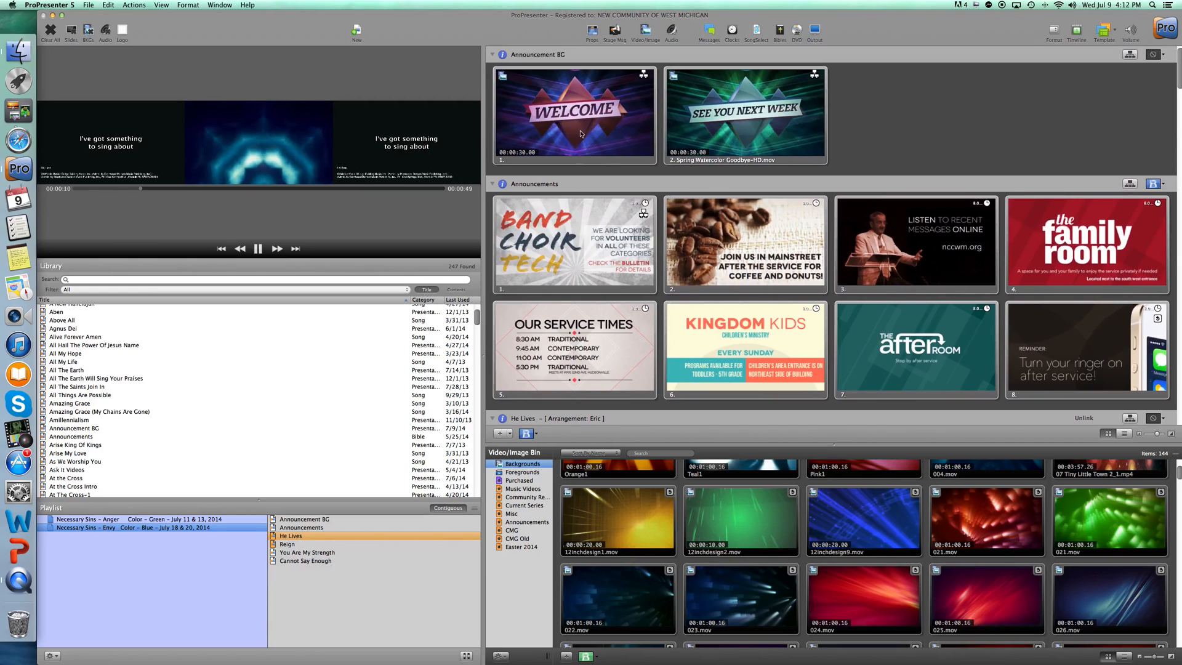
{"action": "scroll", "coordinate": [676, 277], "scroll_direction": "down", "scroll_amount": 20}
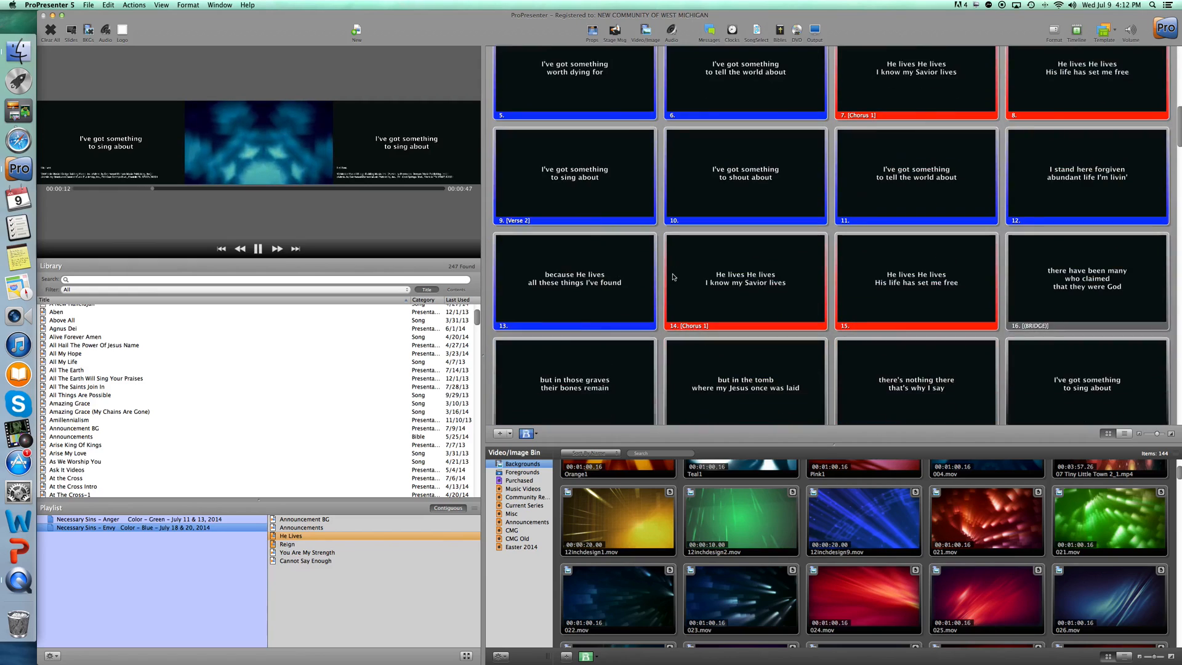
{"action": "scroll", "coordinate": [573, 214], "scroll_direction": "down", "scroll_amount": 5}
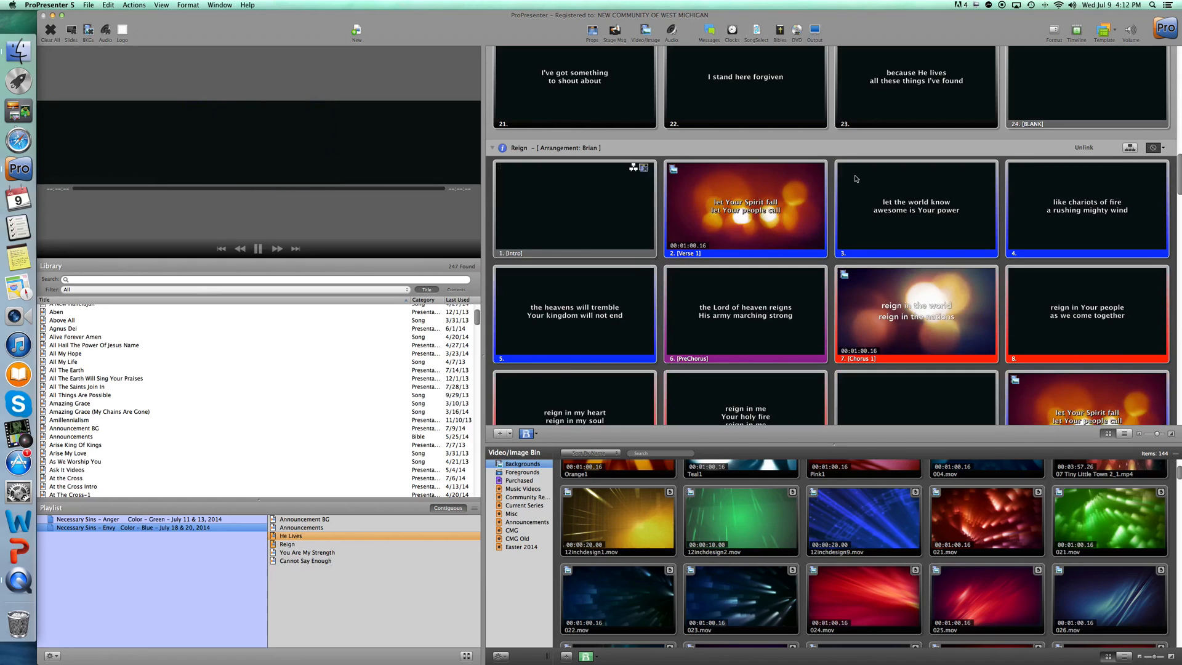
{"action": "scroll", "coordinate": [801, 154], "scroll_direction": "up", "scroll_amount": 10}
{"action": "scroll", "coordinate": [801, 154], "scroll_direction": "up", "scroll_amount": 15}
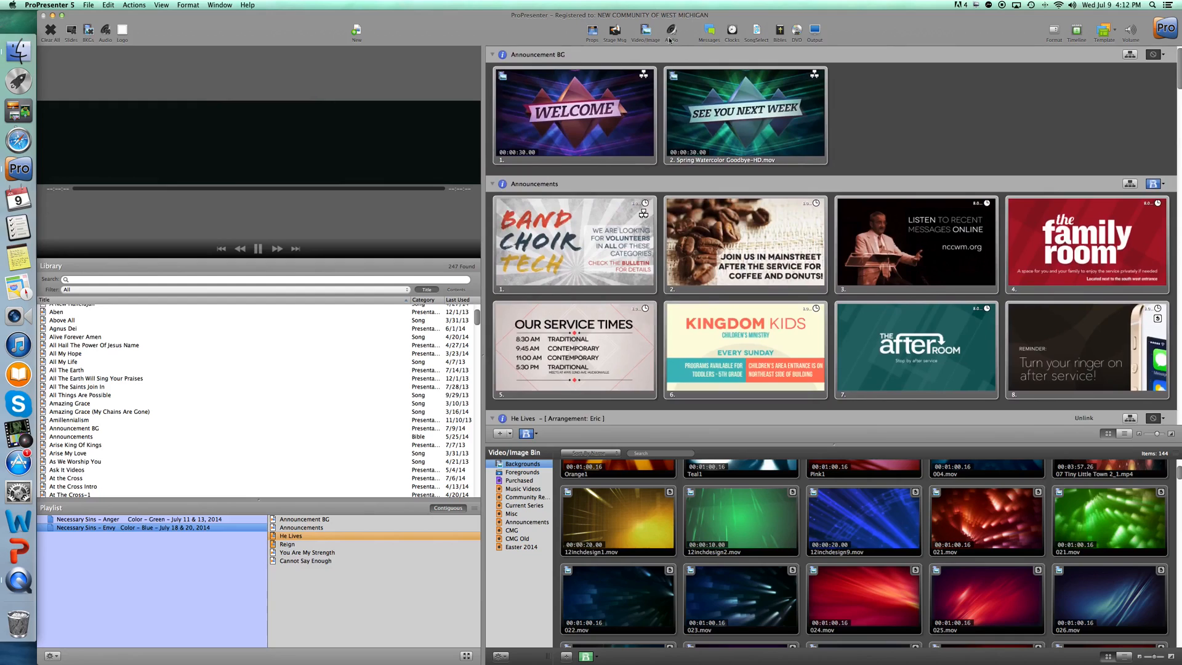
{"action": "left_click", "coordinate": [645, 32]}
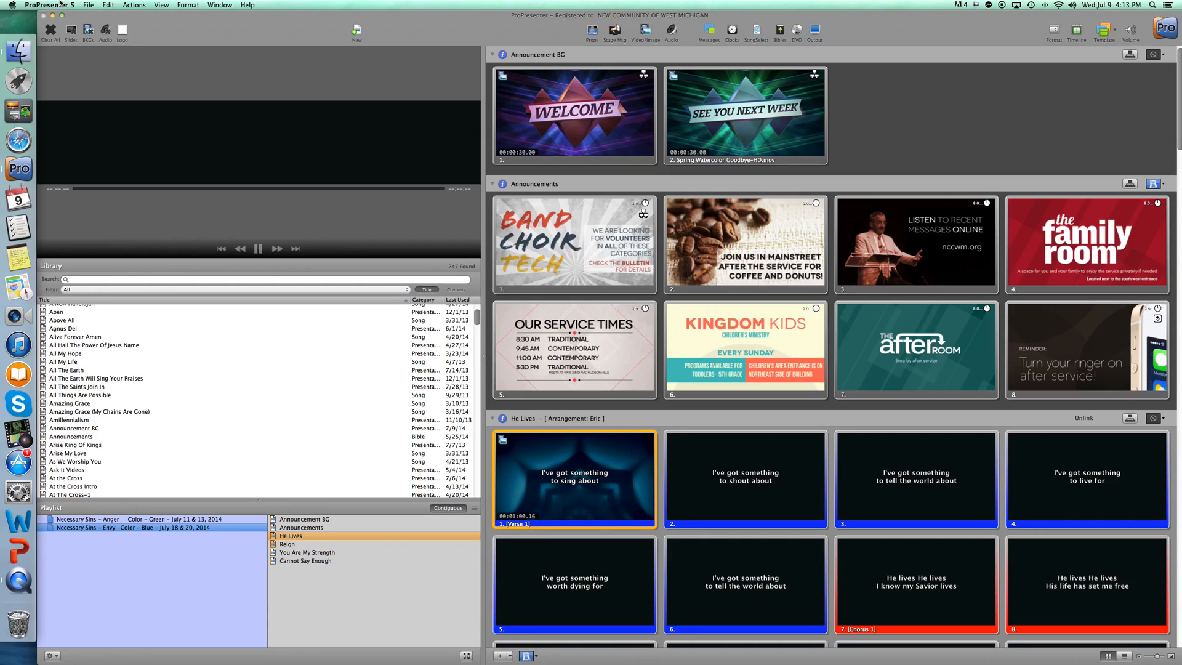
Show the first He Lives slide live and select the Lyrics Default layout in the MultiScreen preferences.
{"action": "left_click", "coordinate": [591, 478]}
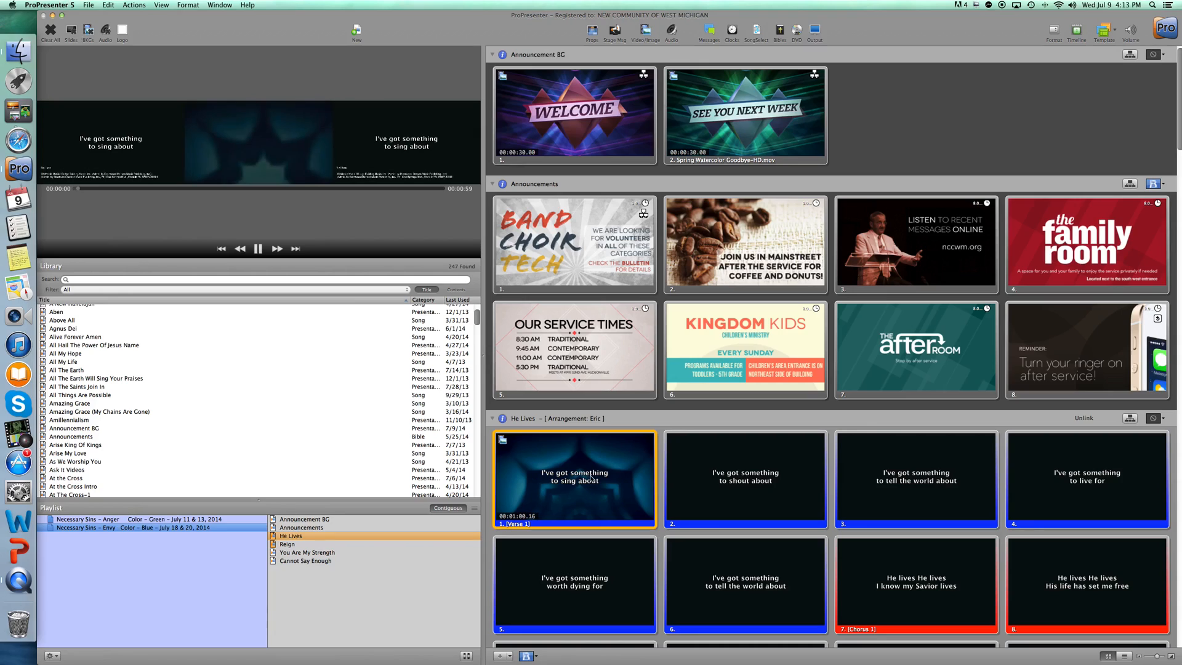
{"action": "left_click", "coordinate": [30, 5]}
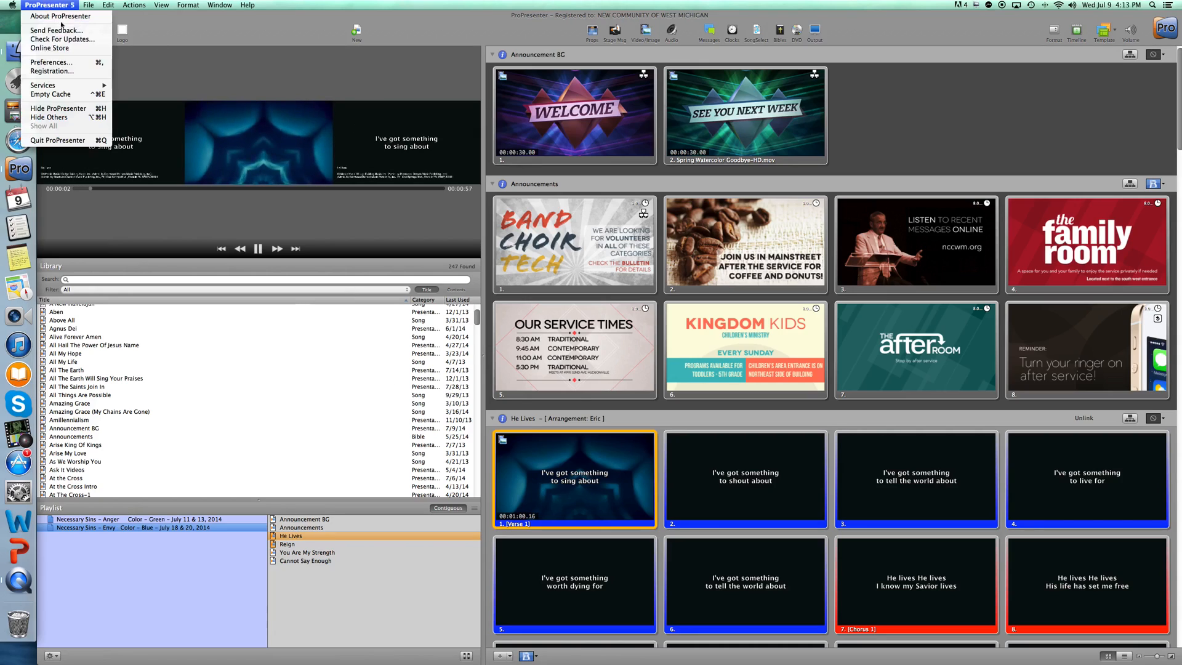
{"action": "left_click", "coordinate": [66, 63]}
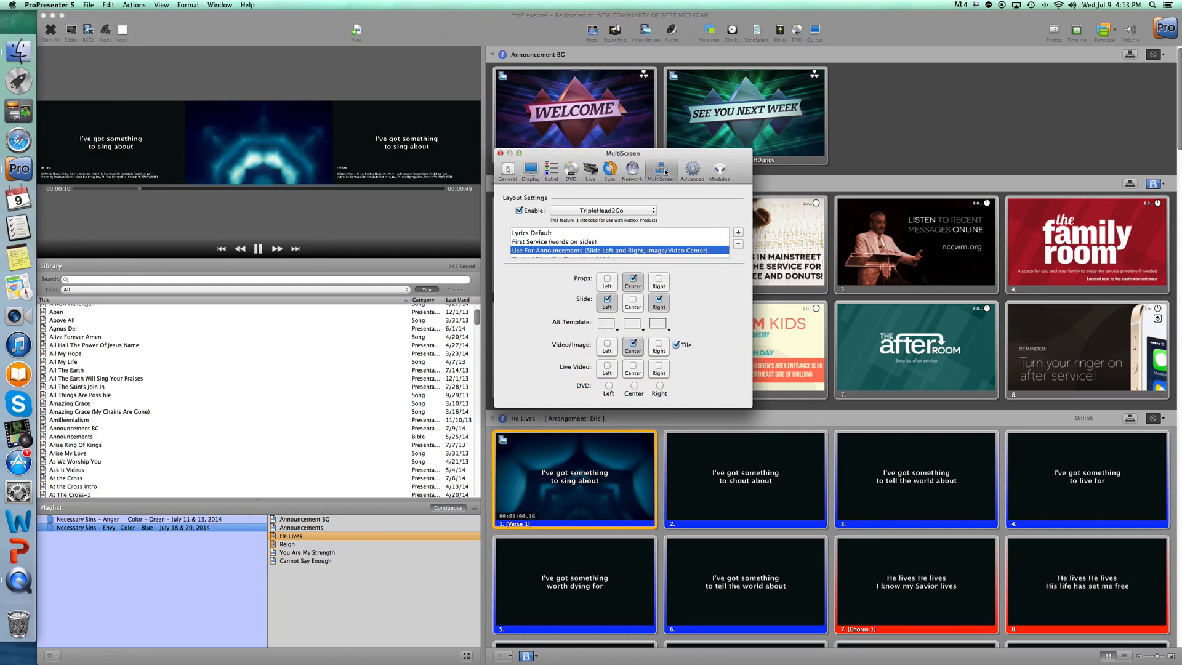
{"action": "left_click", "coordinate": [528, 233]}
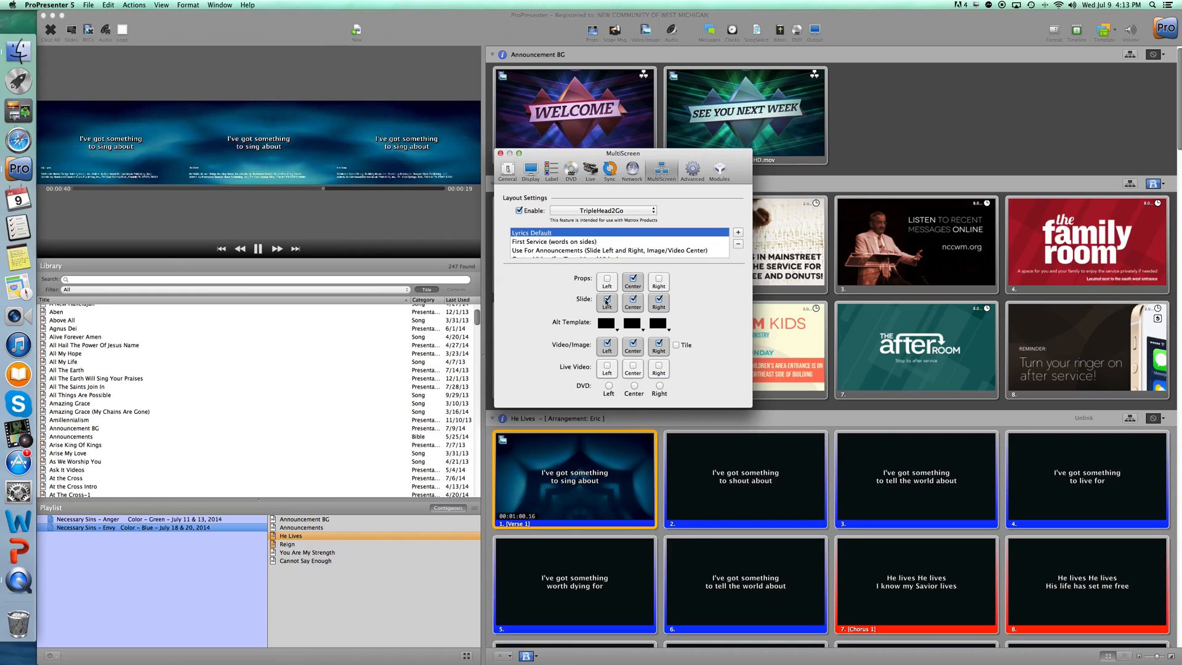
Try limiting Lyrics Default slide text to the center screen and turning off the left video, and restore both on all screens.
{"action": "left_click", "coordinate": [607, 301]}
{"action": "left_click", "coordinate": [660, 301]}
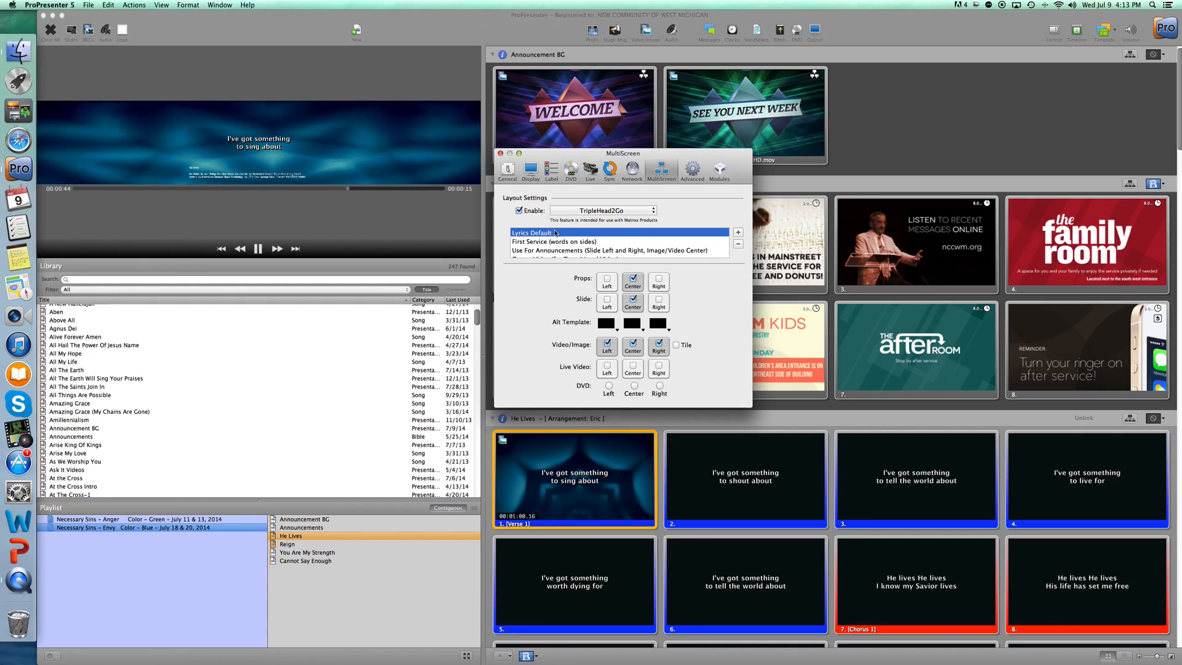
{"action": "left_click", "coordinate": [607, 345]}
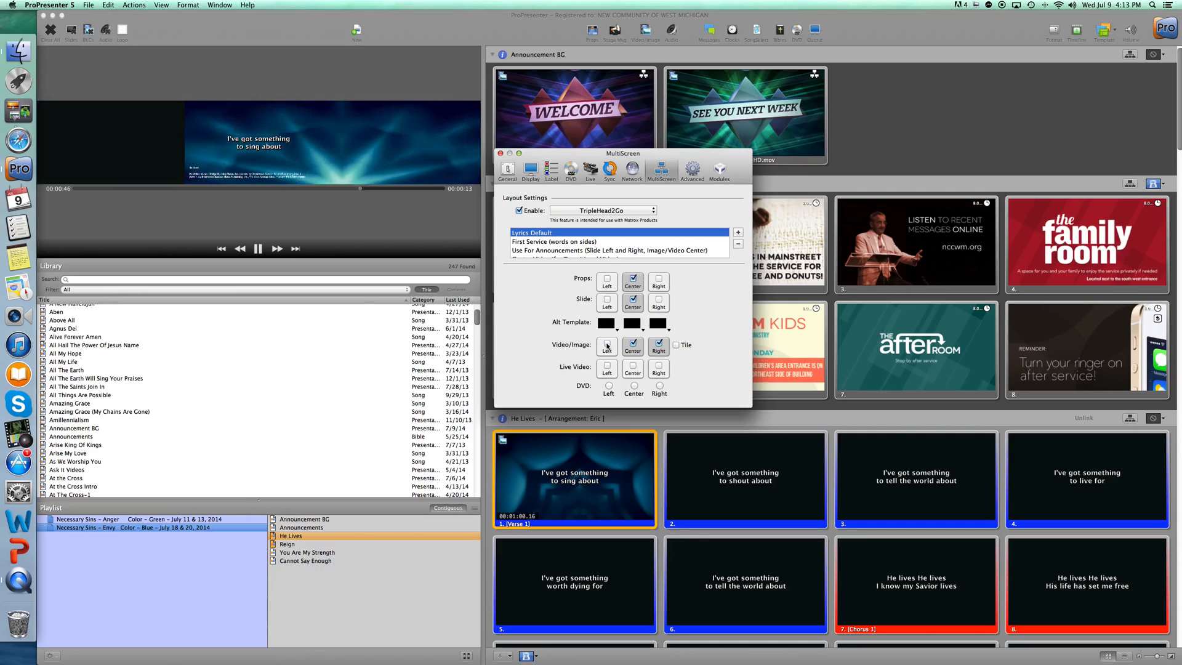
{"action": "left_click", "coordinate": [609, 347]}
{"action": "scroll", "coordinate": [561, 251], "scroll_direction": "down", "scroll_amount": 5}
{"action": "scroll", "coordinate": [561, 251], "scroll_direction": "up", "scroll_amount": 5}
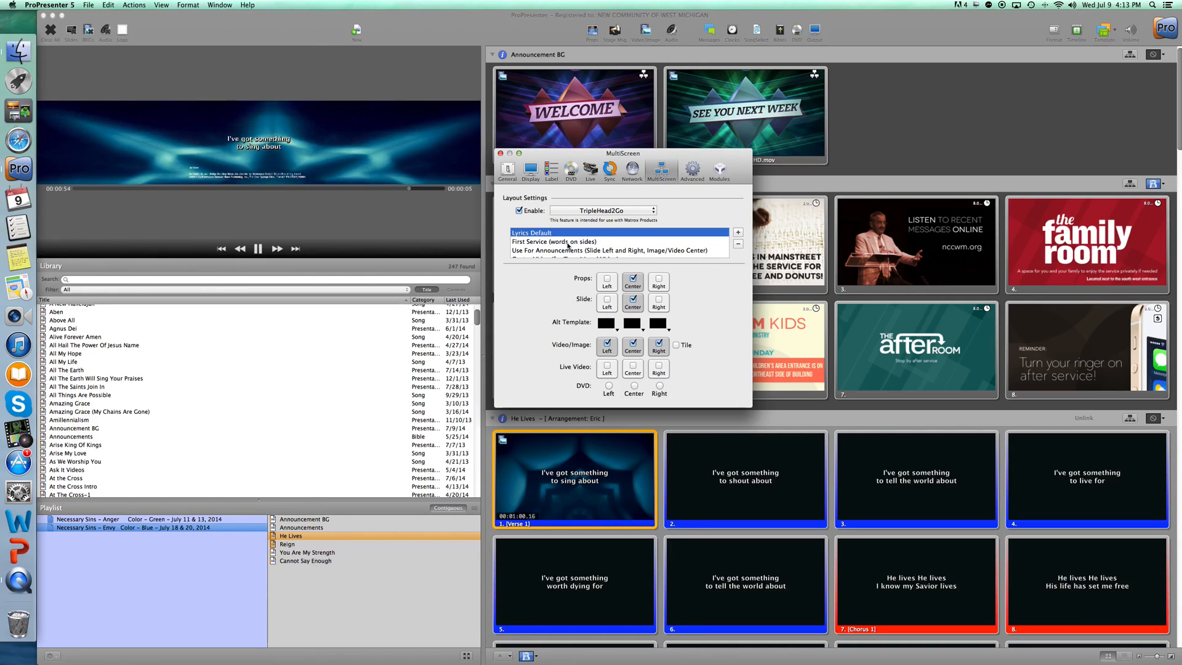
{"action": "left_click", "coordinate": [608, 302]}
{"action": "left_click", "coordinate": [659, 301]}
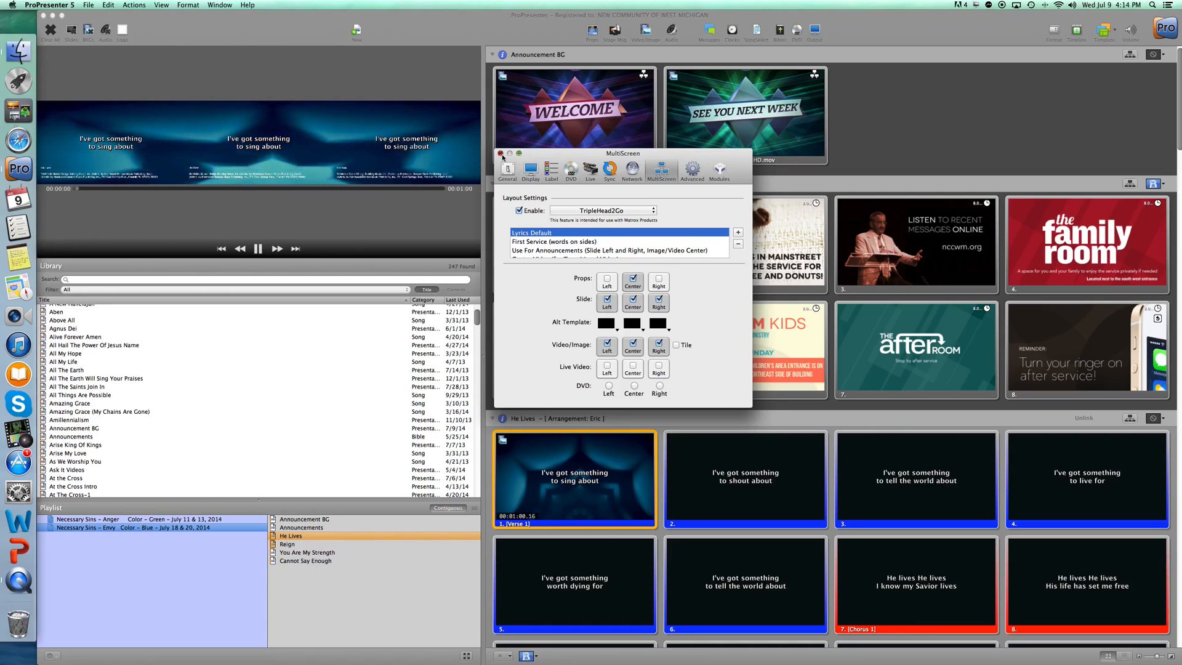
Close the preferences, add a Lyrics Default MultiScreen settings cue to the first He Lives slide, and show that slide live.
{"action": "left_click", "coordinate": [501, 153]}
{"action": "scroll", "coordinate": [584, 215], "scroll_direction": "down", "scroll_amount": 3}
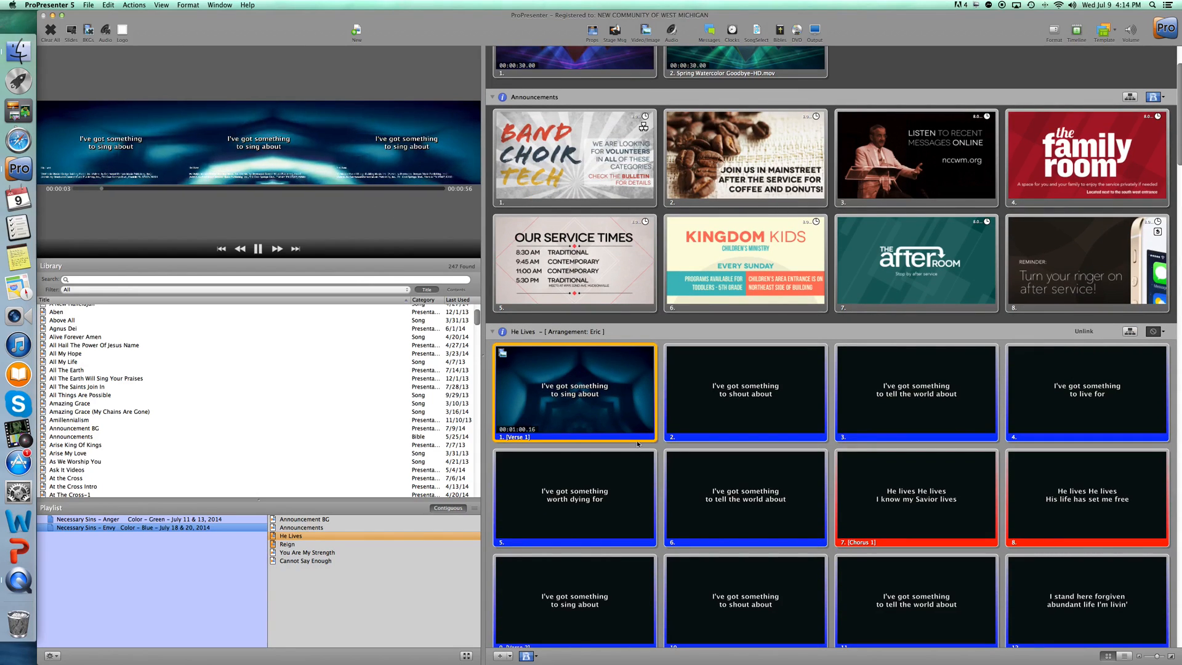
{"action": "right_click", "coordinate": [590, 396]}
{"action": "mouse_move", "coordinate": [657, 490]}
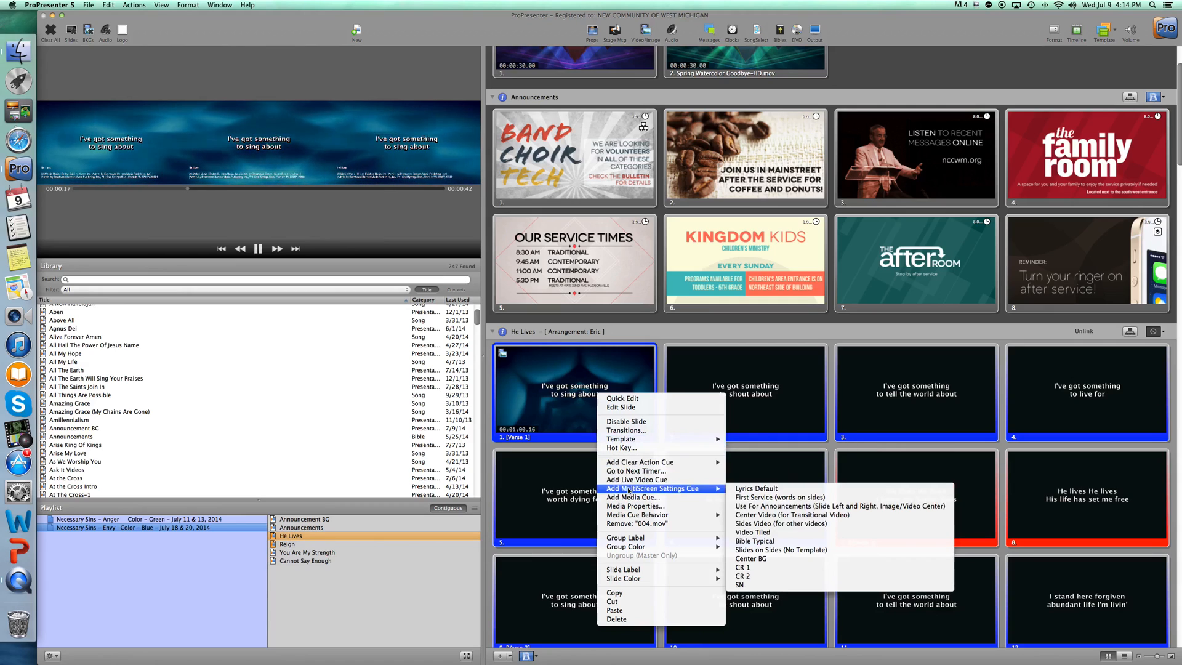
{"action": "left_click", "coordinate": [752, 489]}
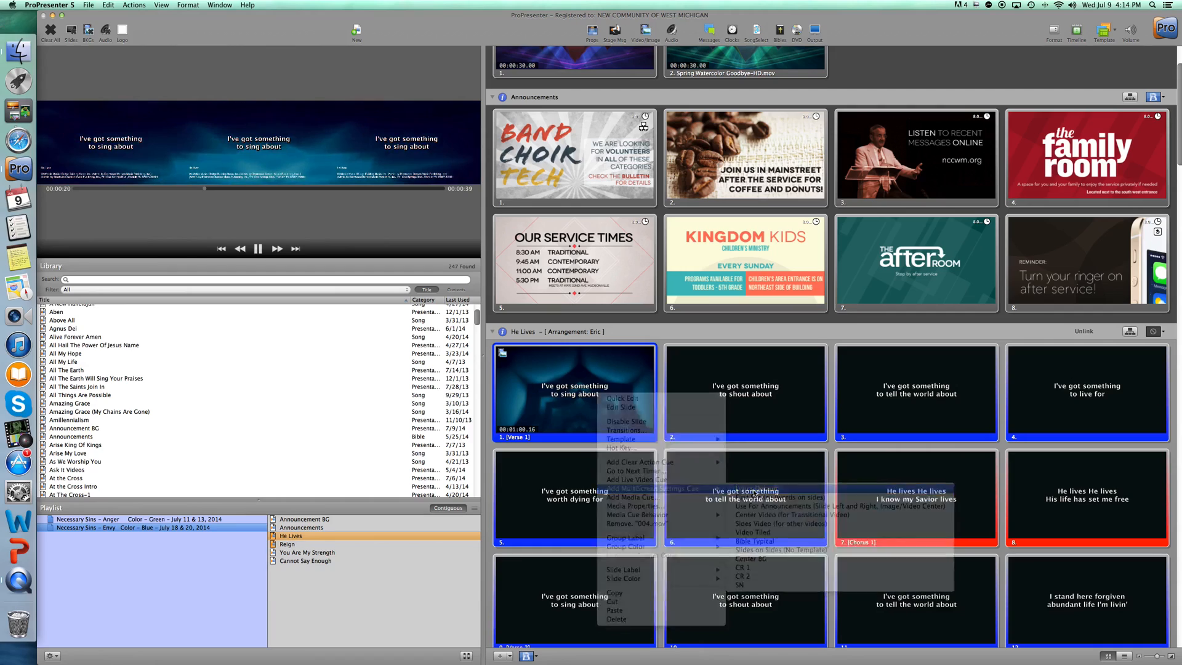
{"action": "left_click", "coordinate": [570, 405]}
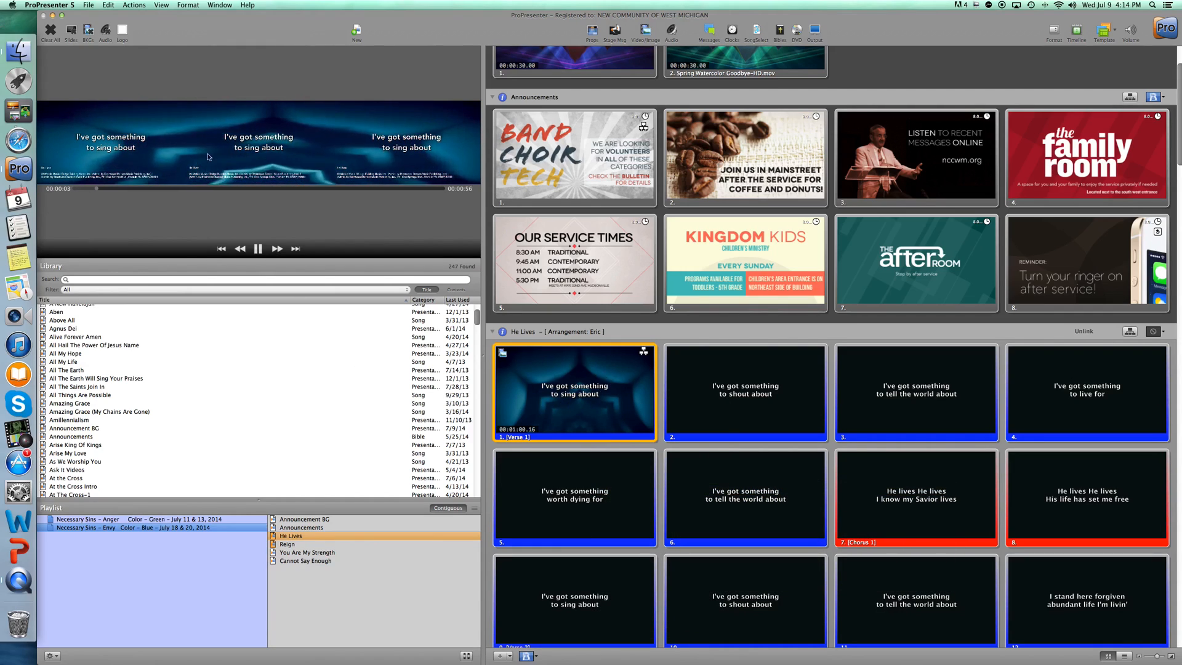
Try the "Sides Video (for other videos)" MultiScreen settings cue live on the second He Lives slide, and remove it.
{"action": "right_click", "coordinate": [737, 392]}
{"action": "mouse_move", "coordinate": [795, 486]}
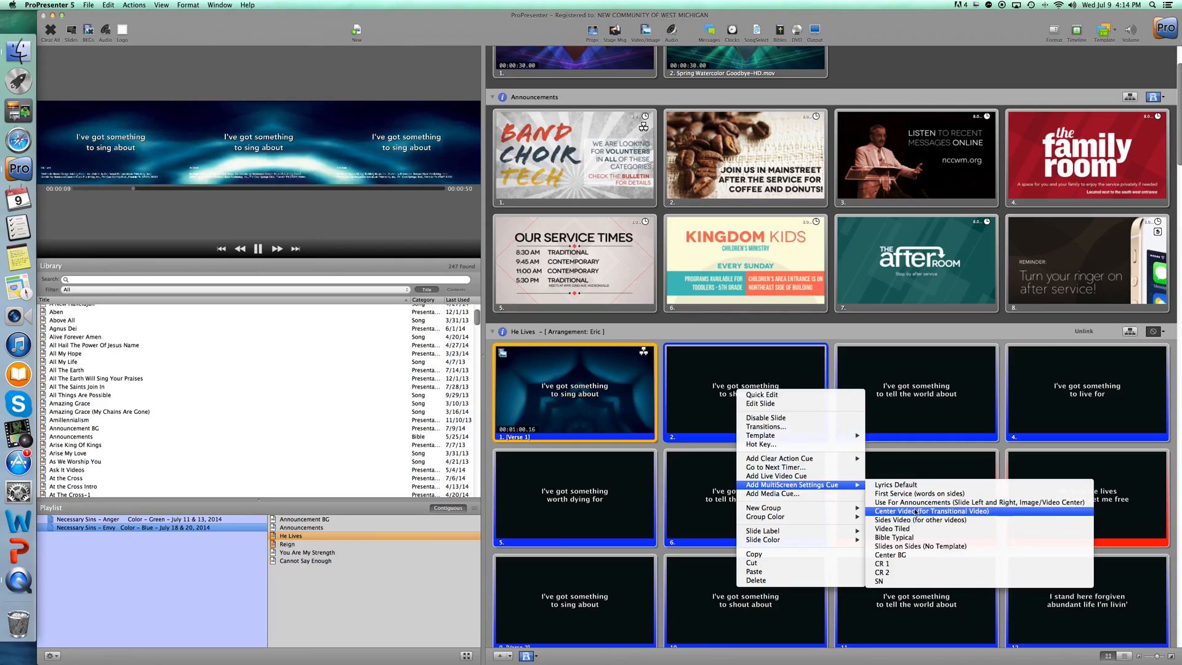
{"action": "left_click", "coordinate": [912, 520]}
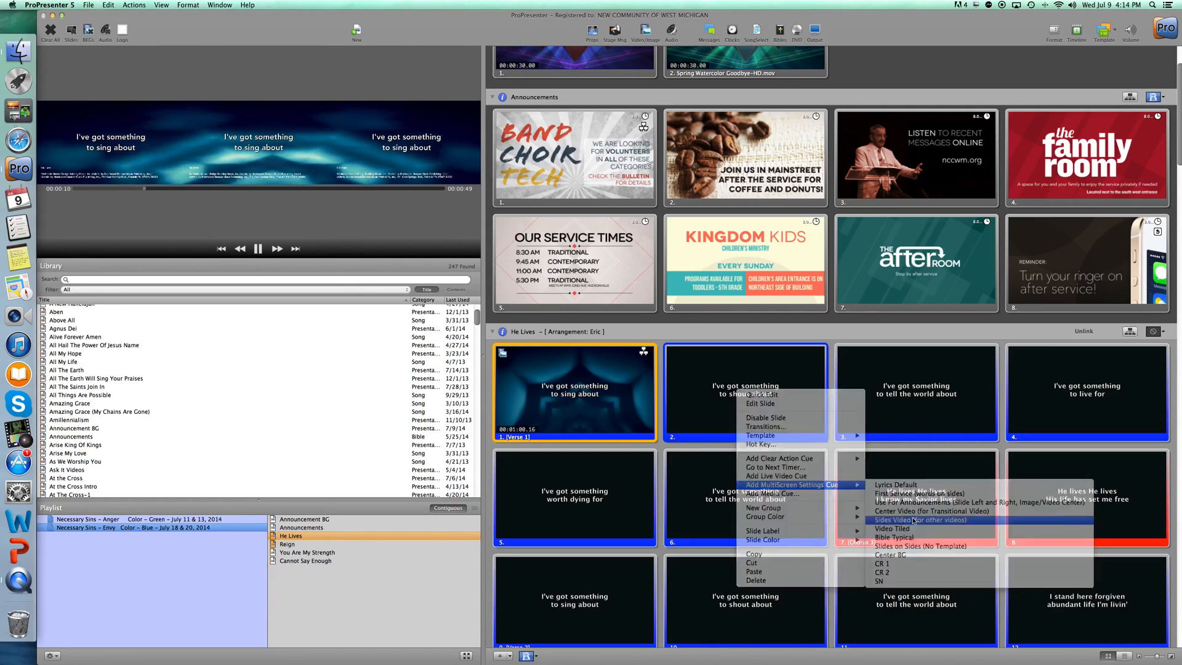
{"action": "left_click", "coordinate": [749, 393]}
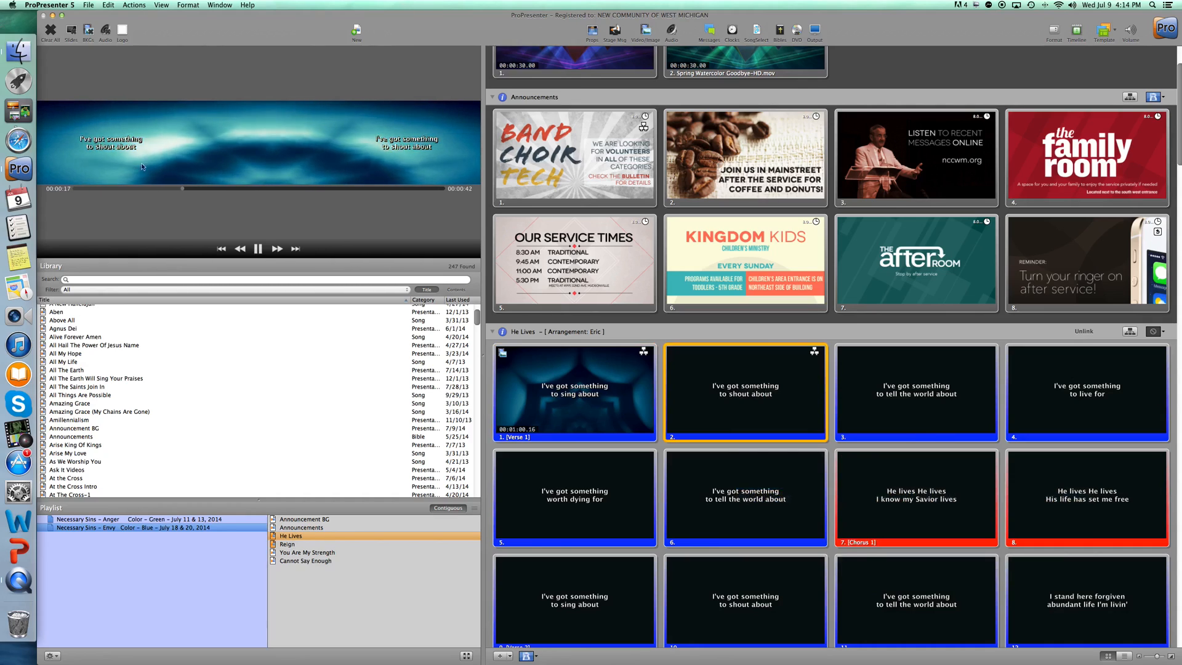
{"action": "right_click", "coordinate": [764, 375]}
{"action": "left_click", "coordinate": [813, 497]}
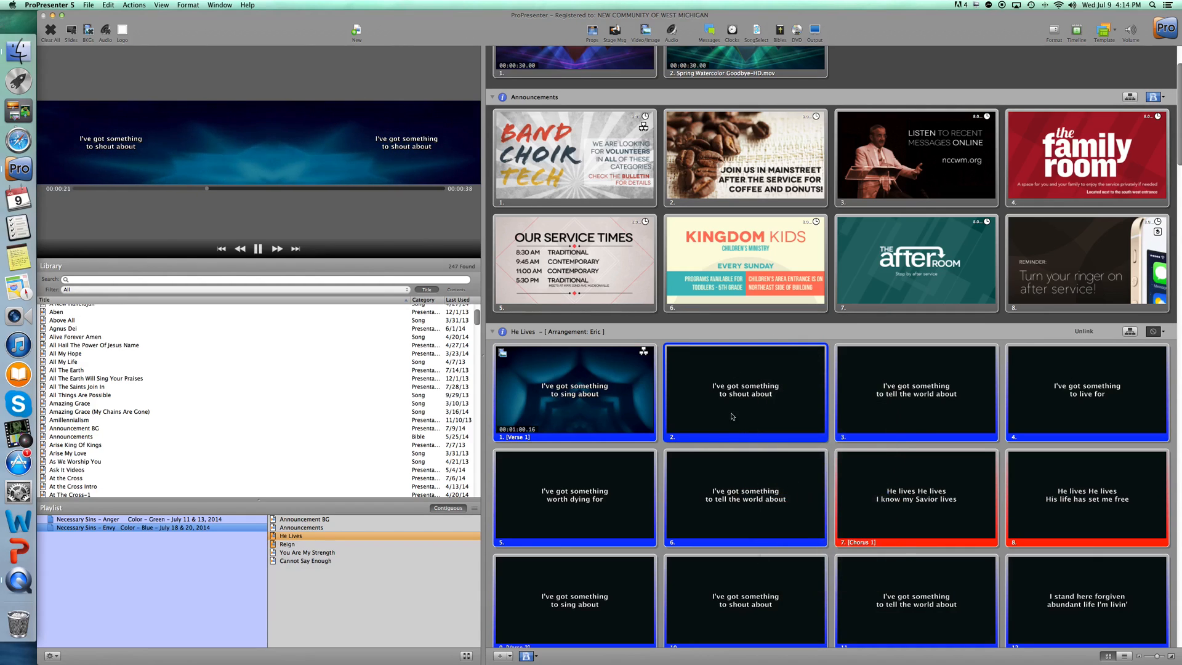
Review the MultiScreen settings cues available for the first He Lives slide without adding one.
{"action": "scroll", "coordinate": [628, 405], "scroll_direction": "down", "scroll_amount": 5}
{"action": "scroll", "coordinate": [637, 379], "scroll_direction": "up", "scroll_amount": 3}
{"action": "right_click", "coordinate": [604, 363]}
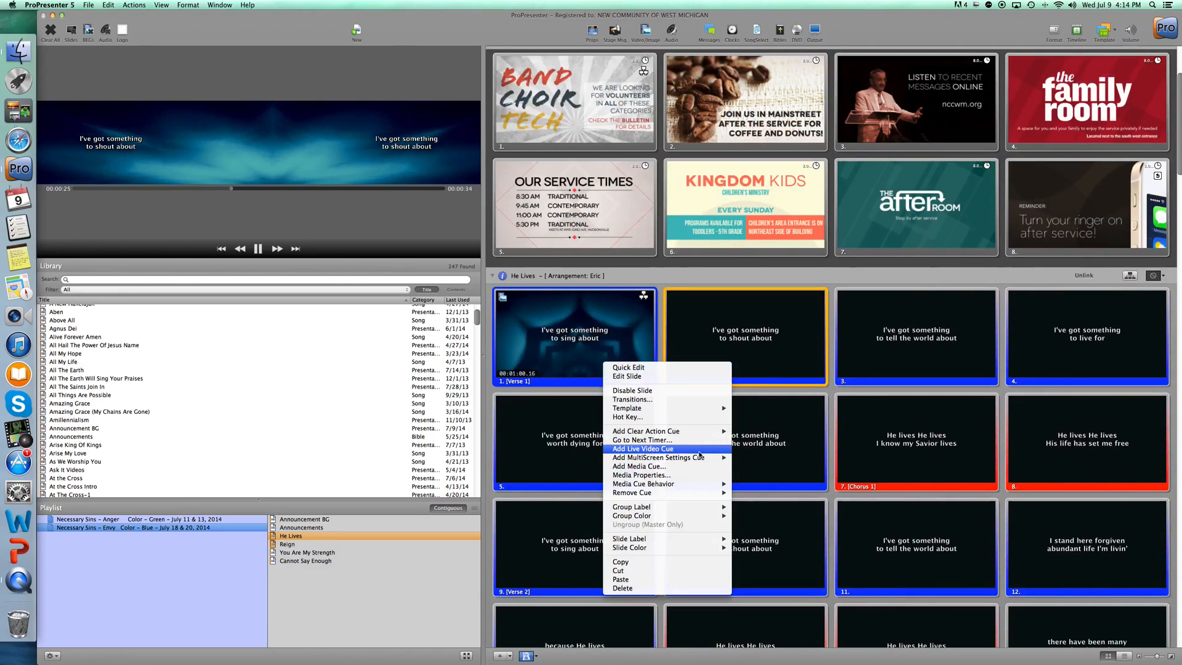
{"action": "mouse_move", "coordinate": [696, 462]}
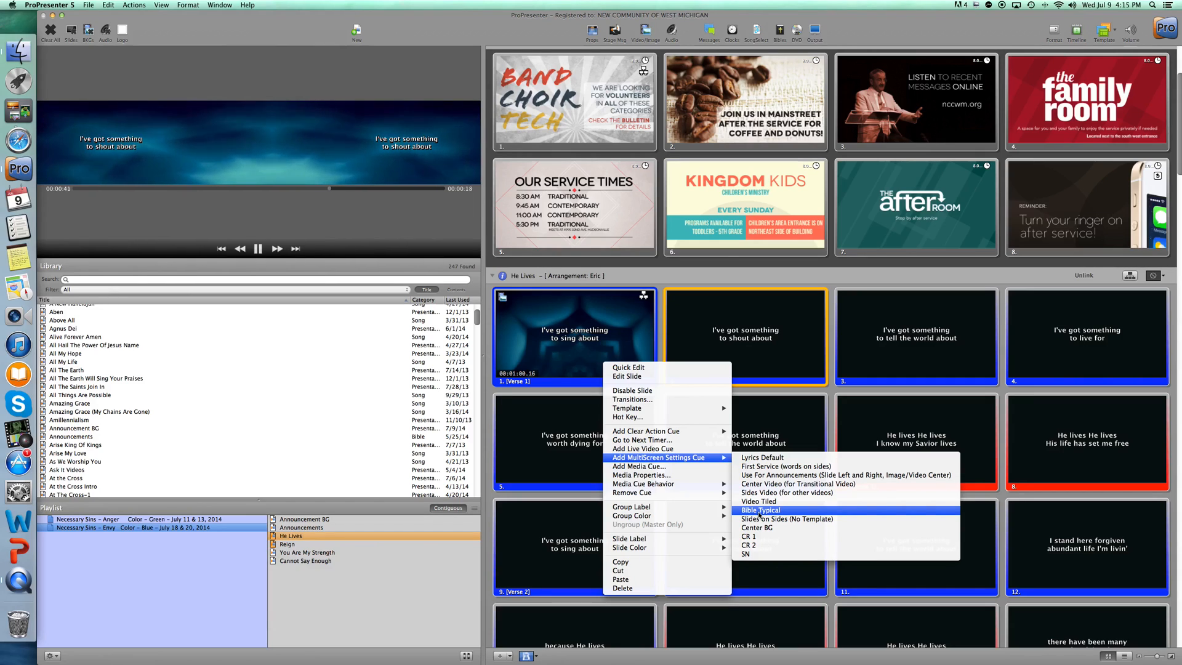
{"action": "left_click", "coordinate": [645, 277]}
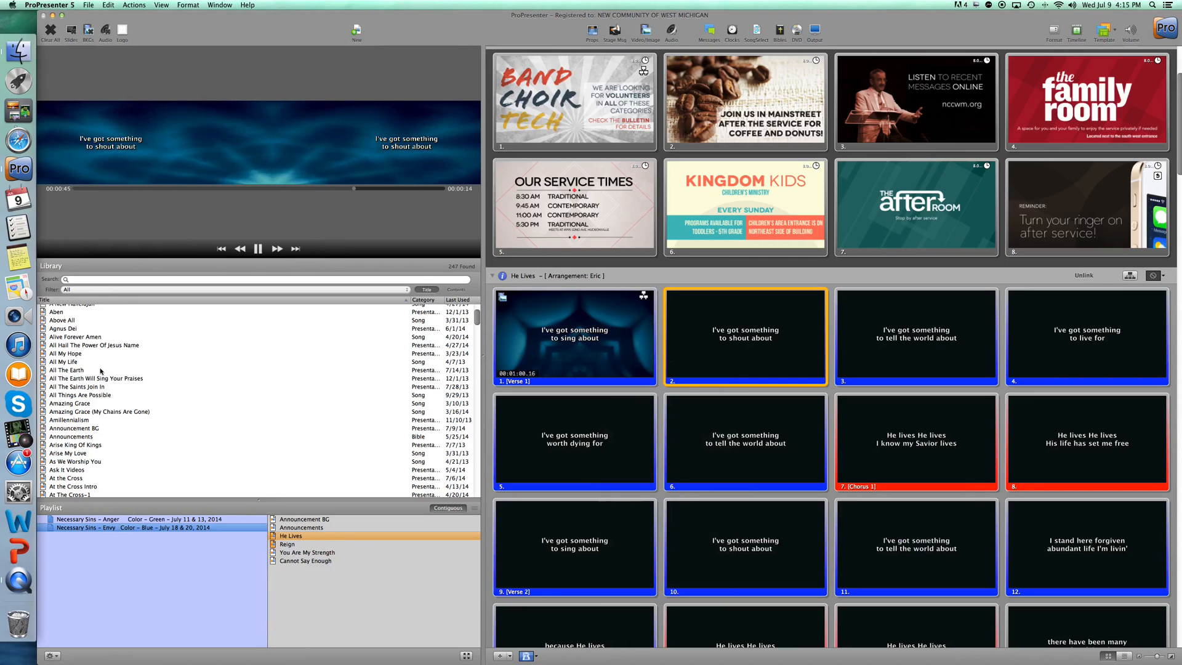
Clear all content from the live output.
{"action": "scroll", "coordinate": [637, 491], "scroll_direction": "down", "scroll_amount": 20}
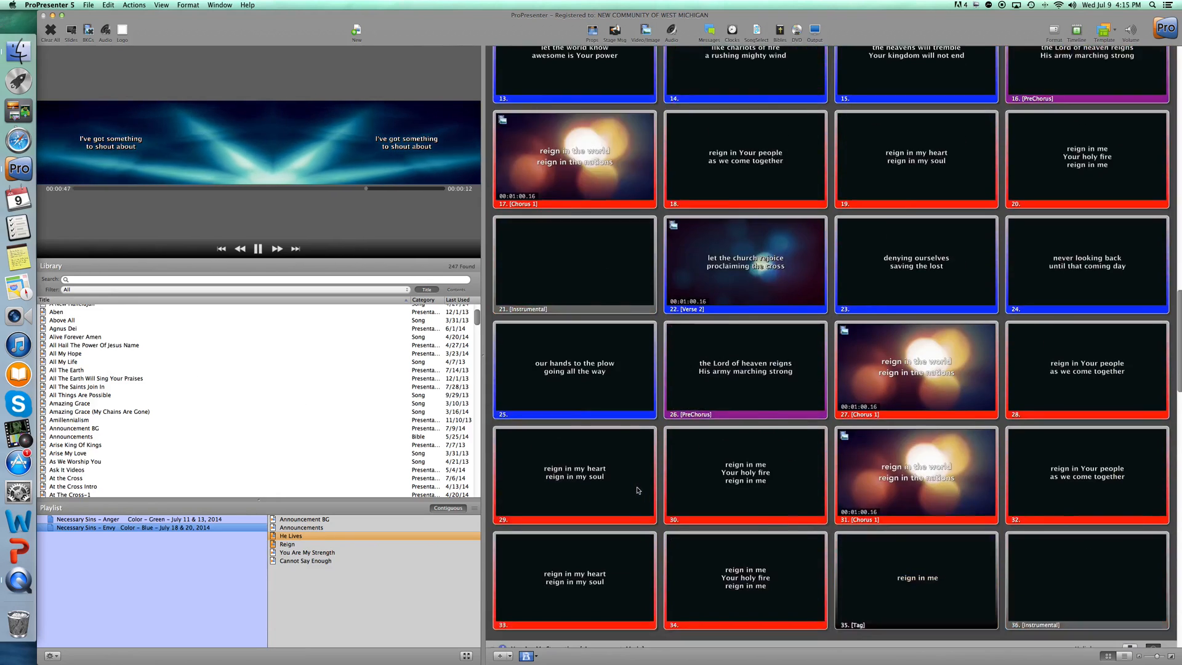
{"action": "scroll", "coordinate": [637, 490], "scroll_direction": "down", "scroll_amount": 5}
{"action": "scroll", "coordinate": [637, 487], "scroll_direction": "up", "scroll_amount": 15}
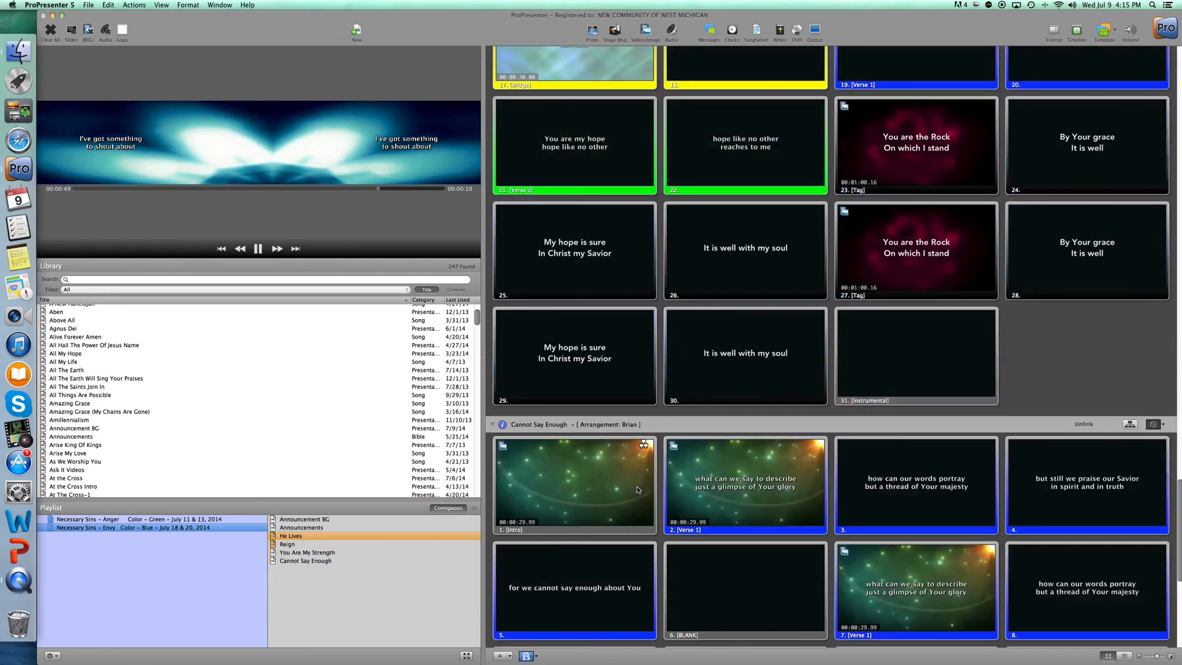
{"action": "scroll", "coordinate": [638, 489], "scroll_direction": "up", "scroll_amount": 15}
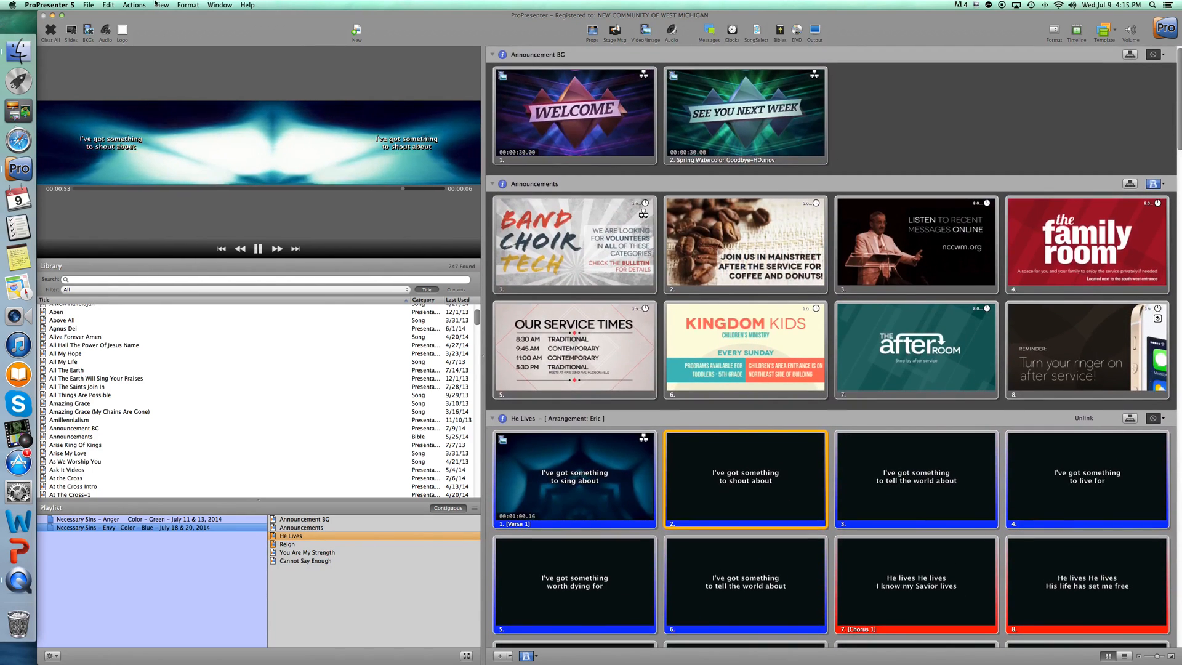
{"action": "left_click", "coordinate": [49, 31]}
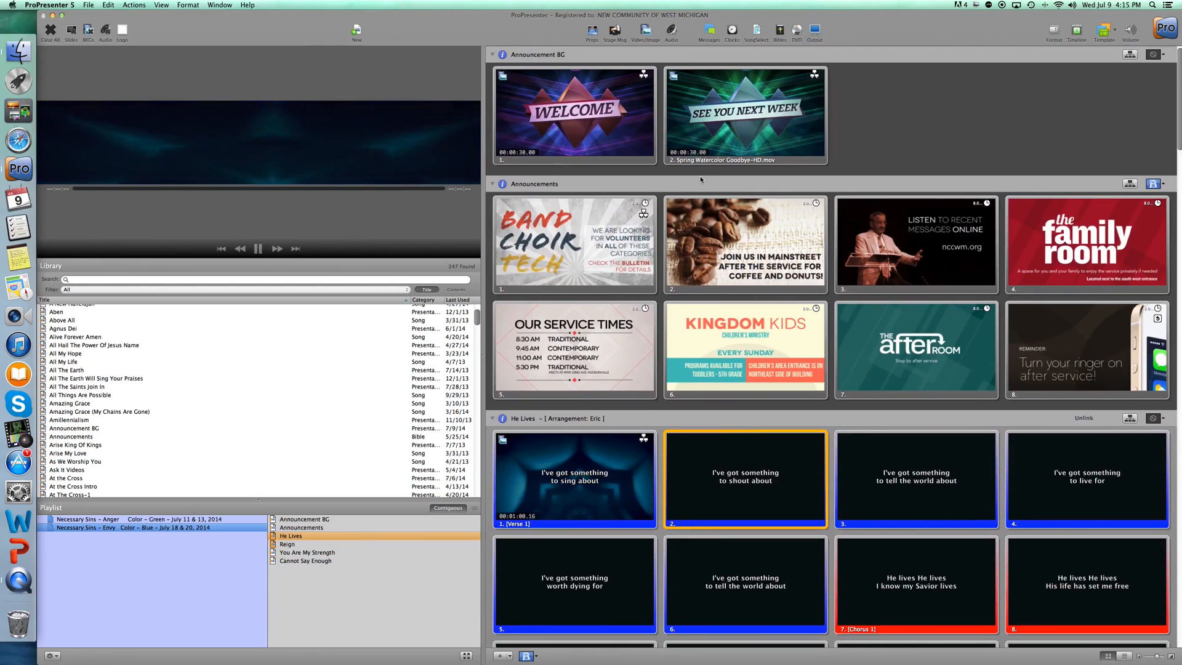
Try collapsing the He Lives and Reign songs in the slide view, and expand both again.
{"action": "left_click", "coordinate": [492, 418]}
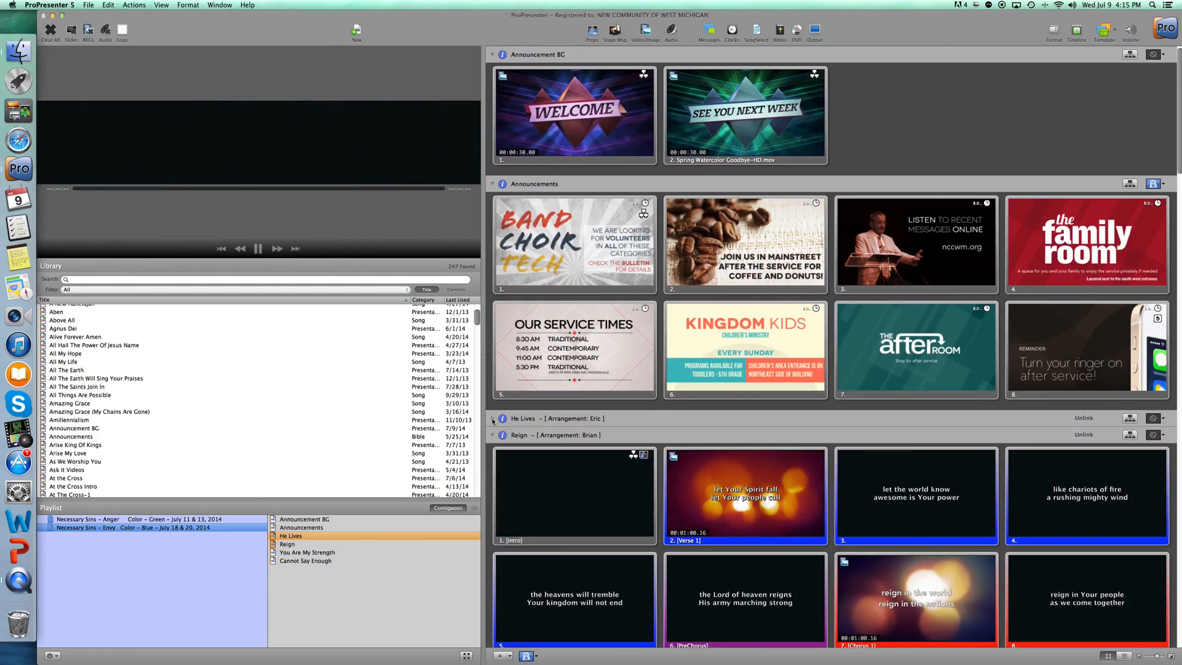
{"action": "left_click", "coordinate": [493, 435]}
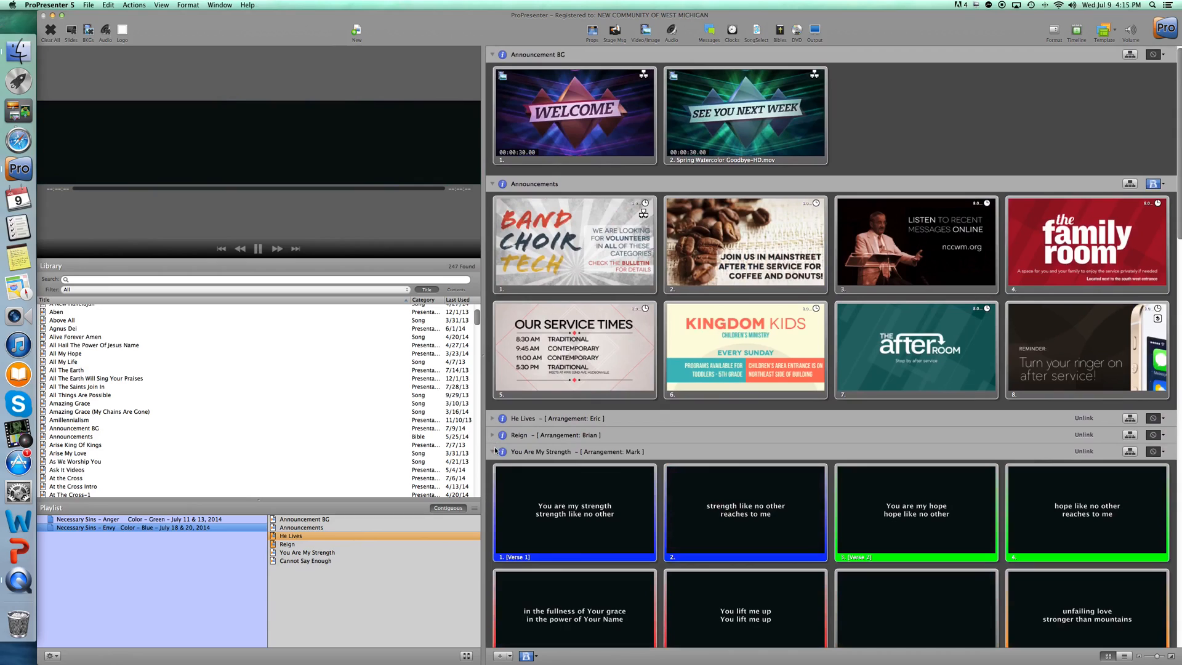
{"action": "left_click", "coordinate": [493, 435]}
{"action": "left_click", "coordinate": [492, 420]}
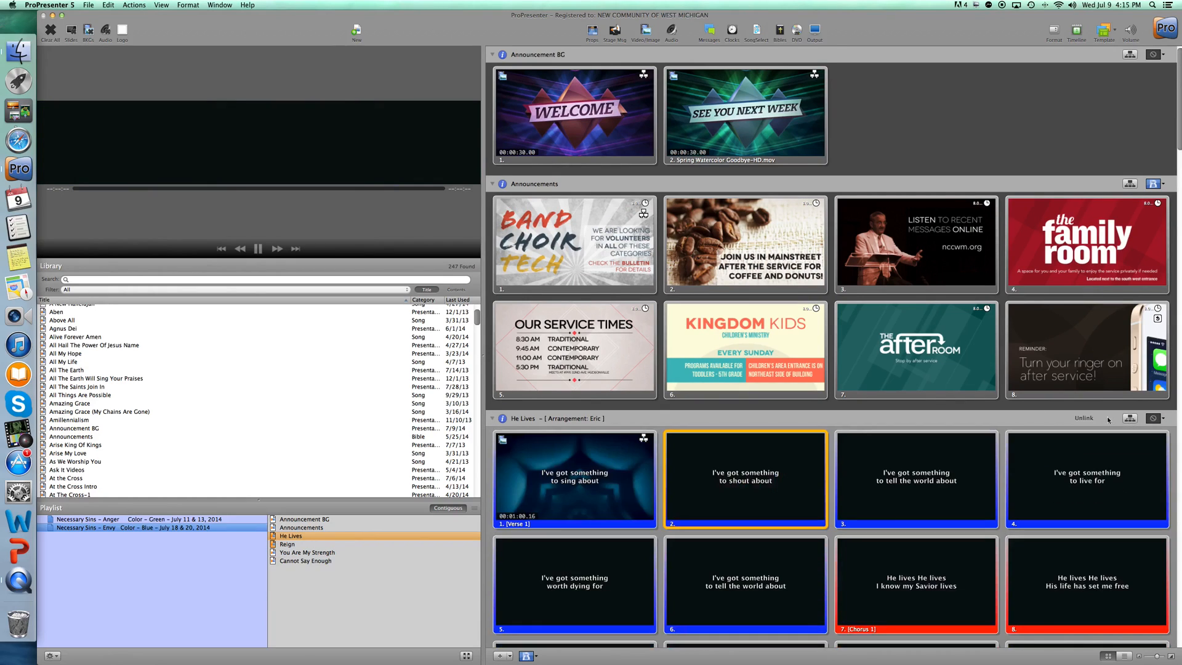
Show the slide groups of He Lives and reorder its arrangement to Verse 1, Verse 2, Chorus 1, (BRIDGE), Tag, BLANK.
{"action": "scroll", "coordinate": [641, 197], "scroll_direction": "down", "scroll_amount": 10}
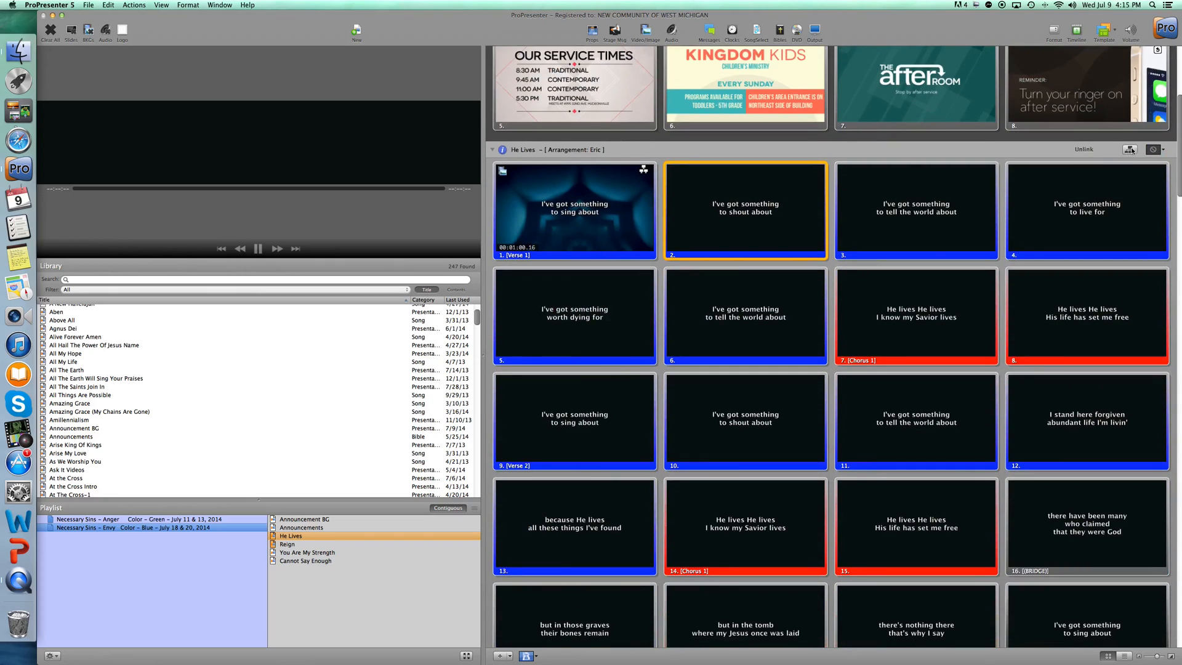
{"action": "left_click", "coordinate": [1132, 149]}
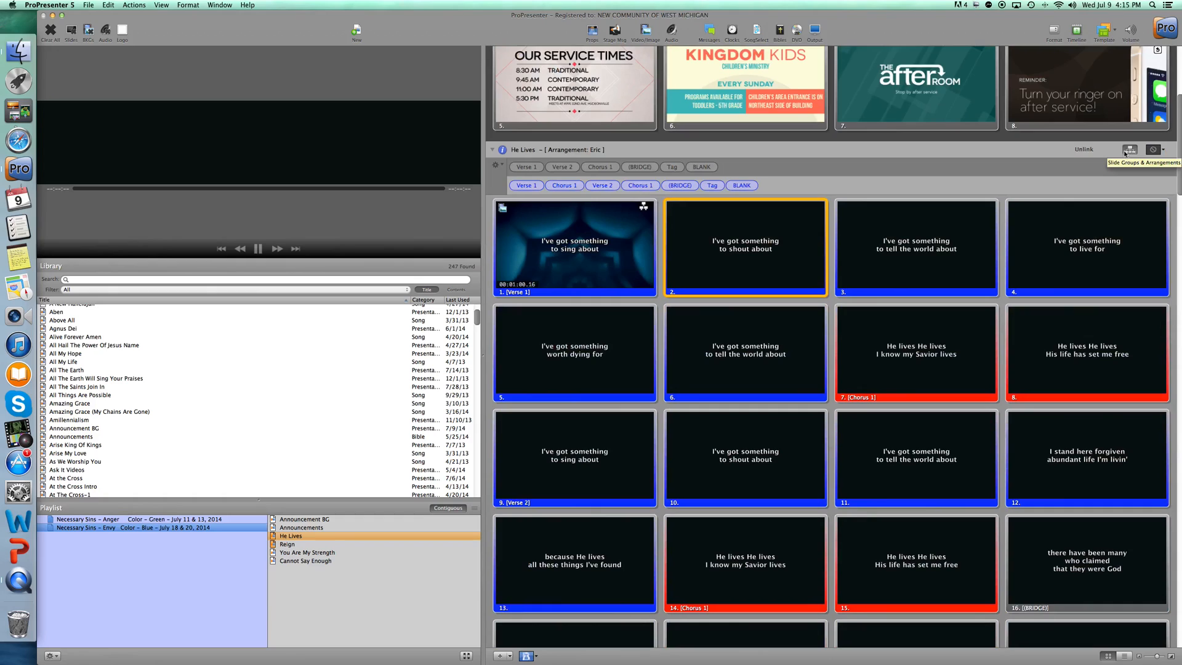
{"action": "mouse_move", "coordinate": [527, 167]}
{"action": "left_mouse_down"}
{"action": "mouse_move", "coordinate": [562, 186]}
{"action": "mouse_move", "coordinate": [518, 182]}
{"action": "mouse_move", "coordinate": [725, 187]}
{"action": "mouse_move", "coordinate": [536, 169]}
{"action": "left_mouse_up"}
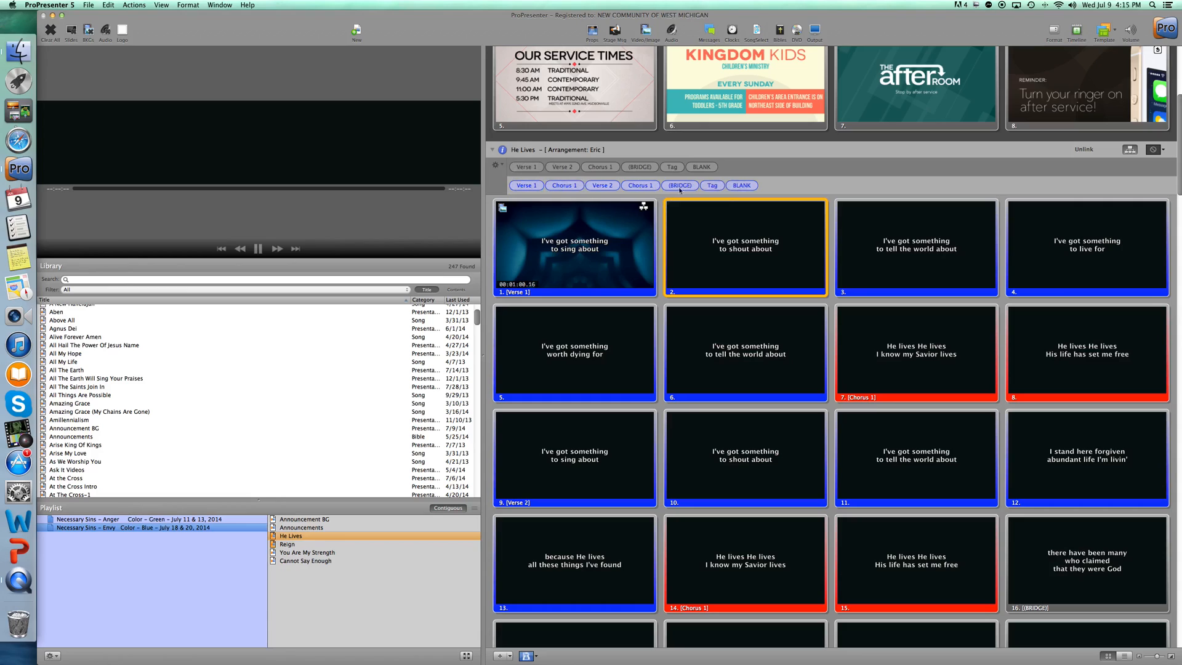
{"action": "left_click", "coordinate": [580, 186]}
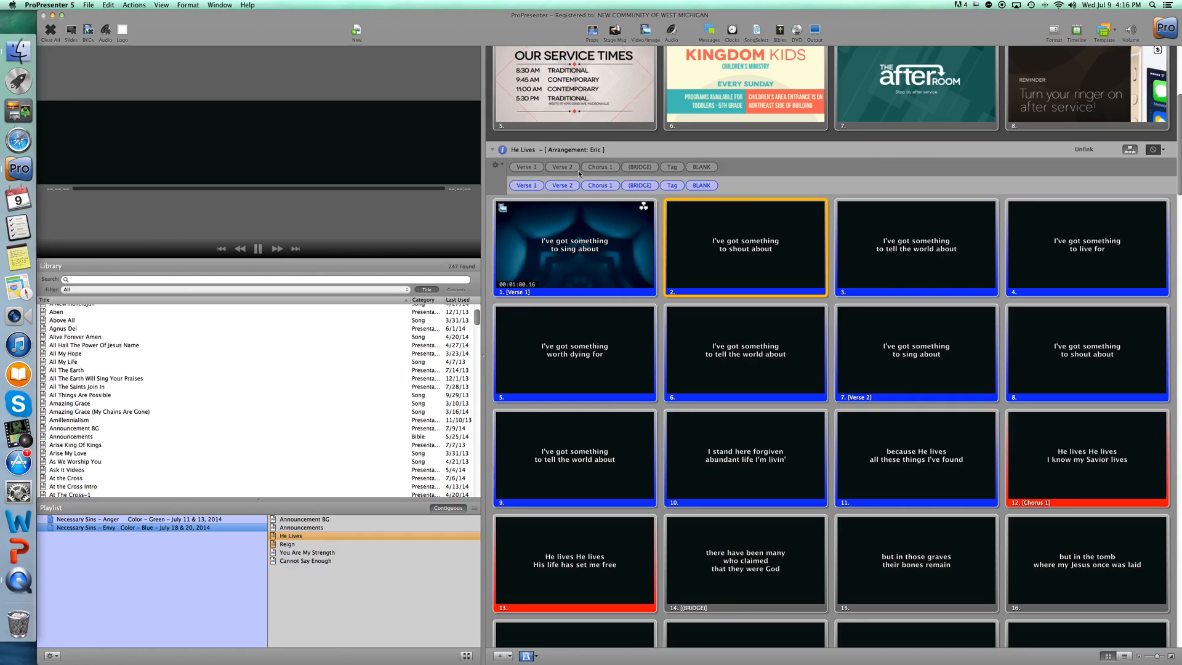
Add a new empty slide after the BLANK slide at the end of He Lives.
{"action": "scroll", "coordinate": [685, 285], "scroll_direction": "down", "scroll_amount": 5}
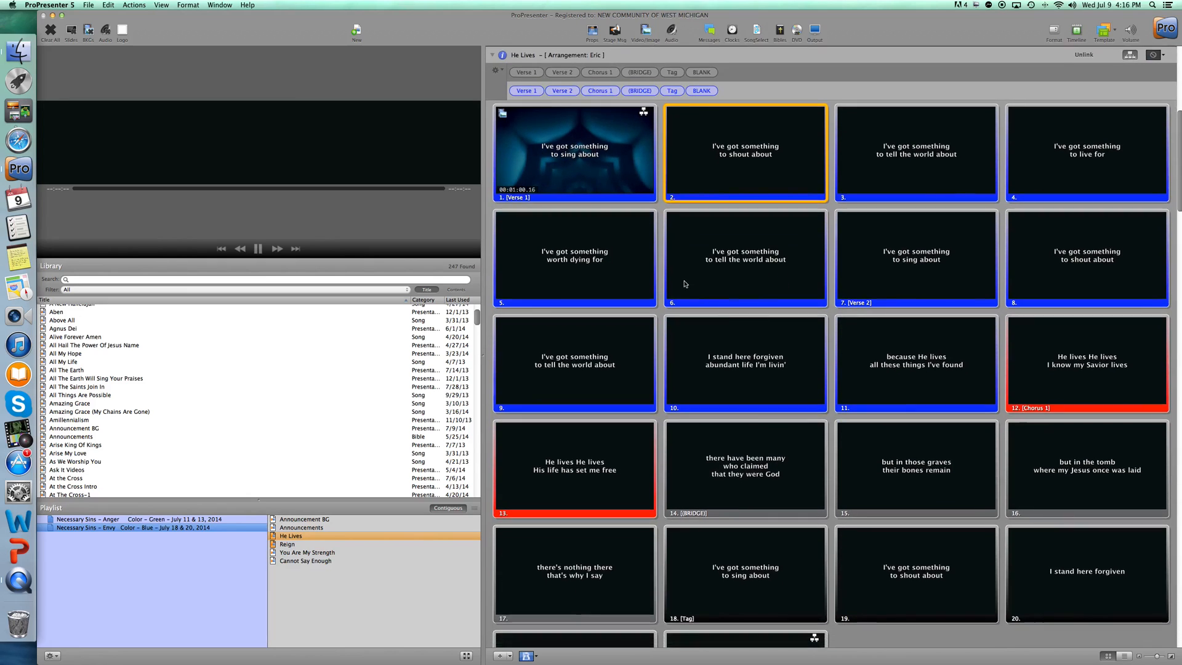
{"action": "scroll", "coordinate": [685, 285], "scroll_direction": "down", "scroll_amount": 3}
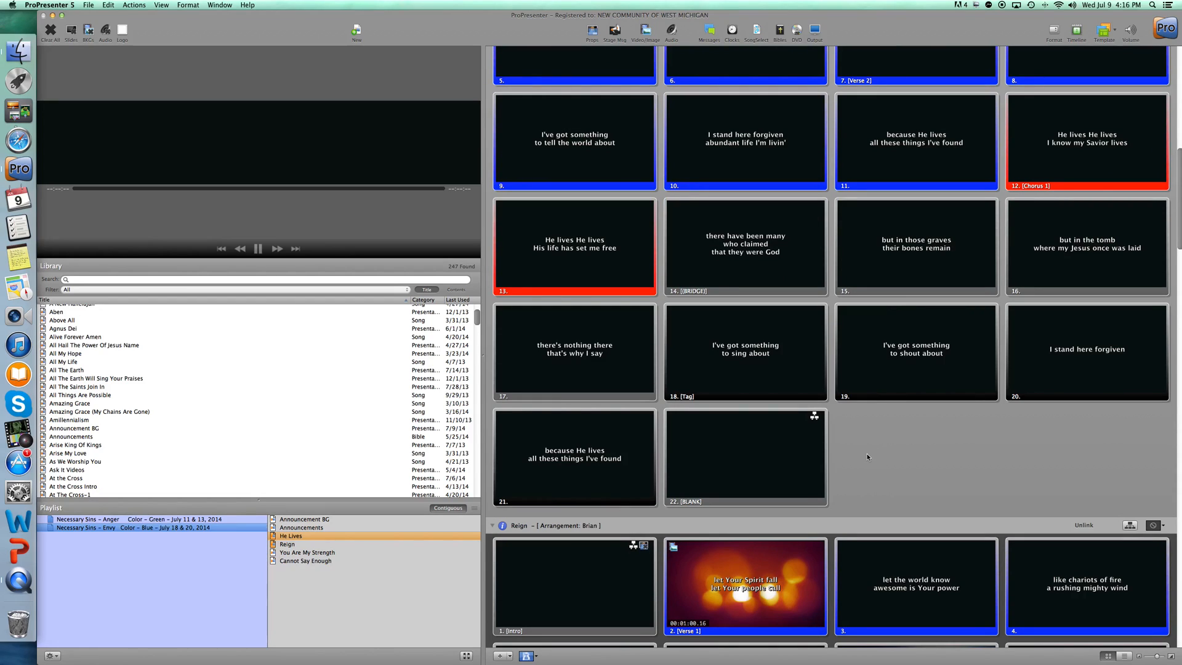
{"action": "left_click", "coordinate": [825, 457]}
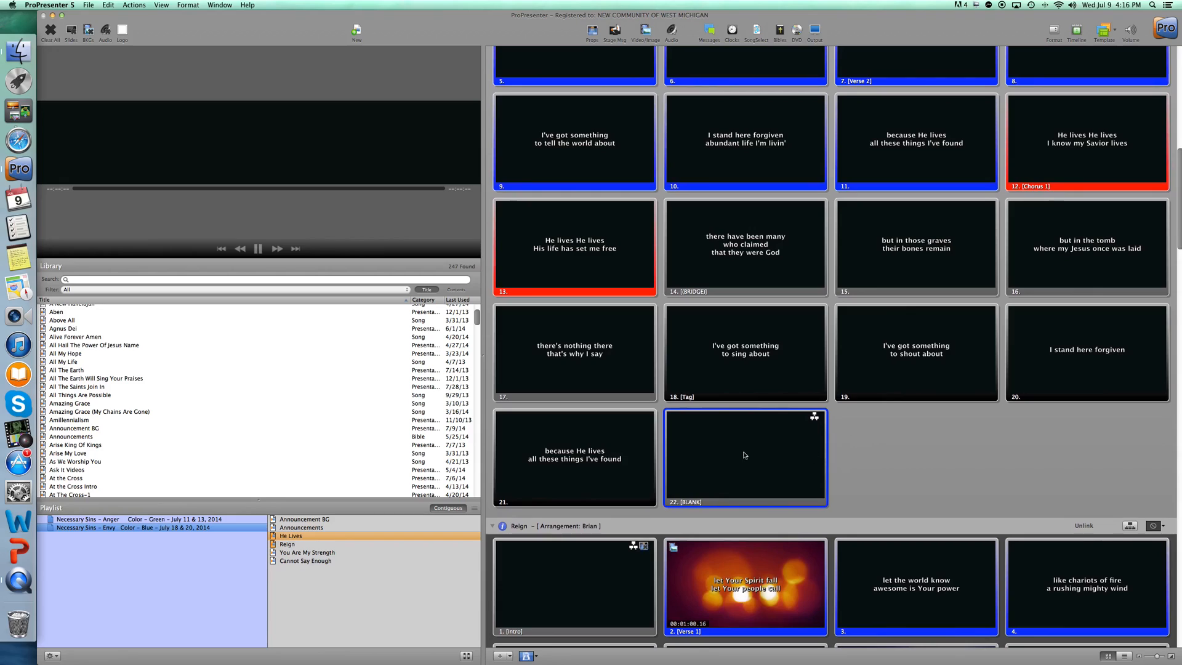
{"action": "left_click", "coordinate": [840, 460]}
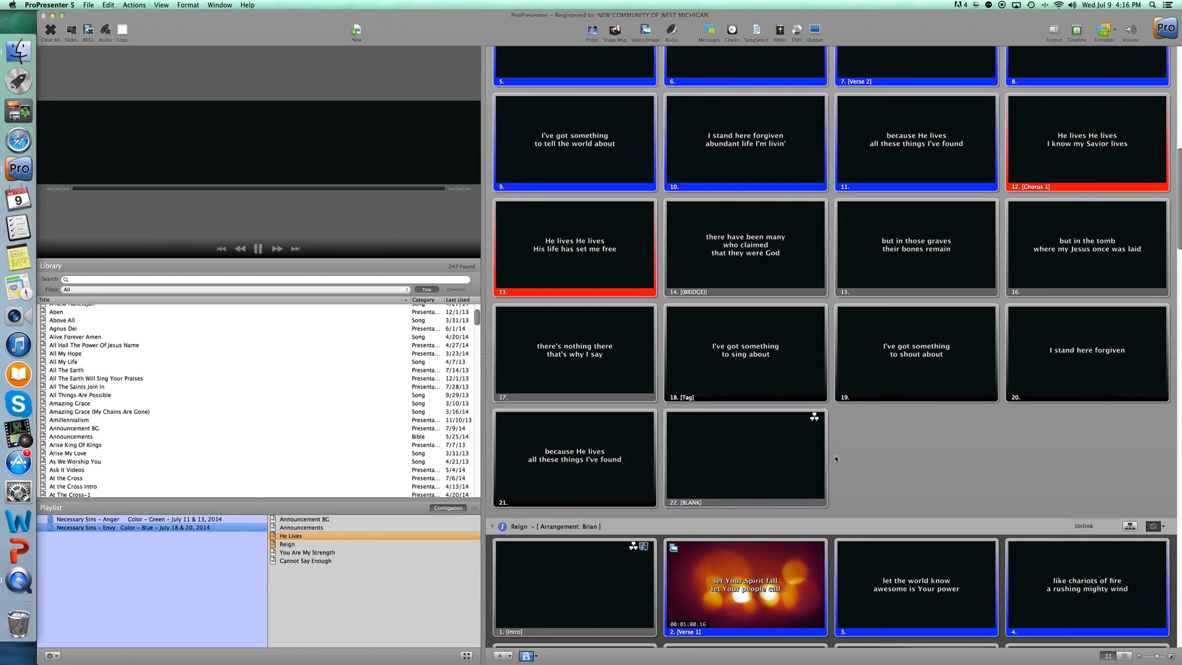
{"action": "left_click", "coordinate": [813, 459]}
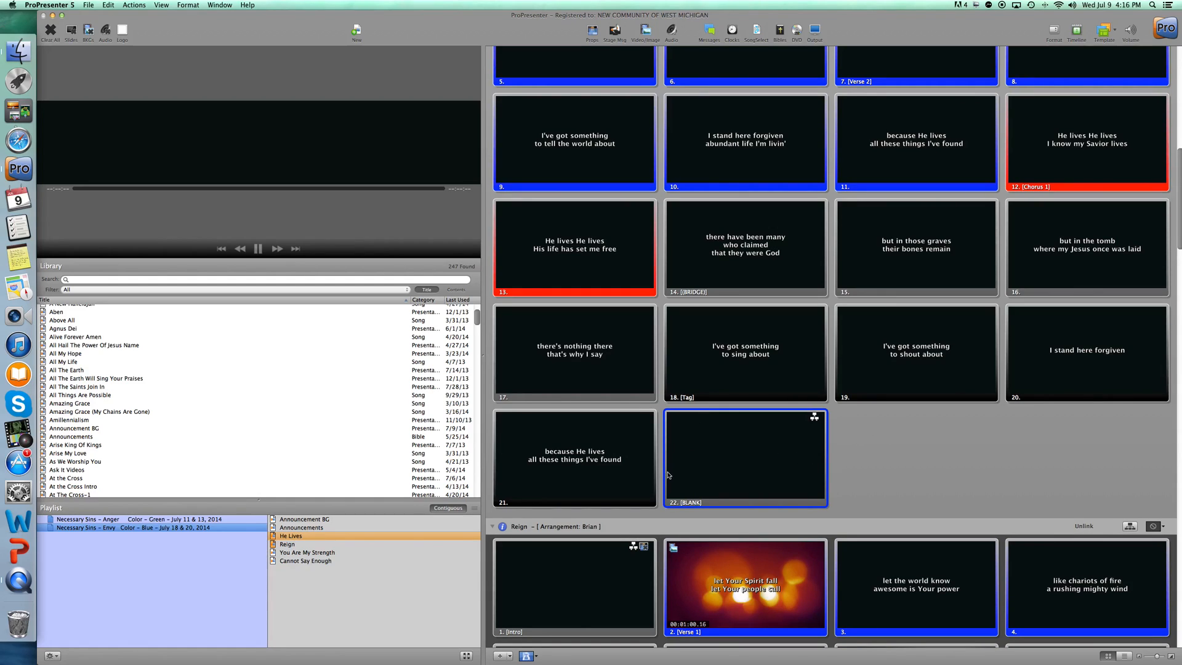
{"action": "left_click", "coordinate": [499, 656]}
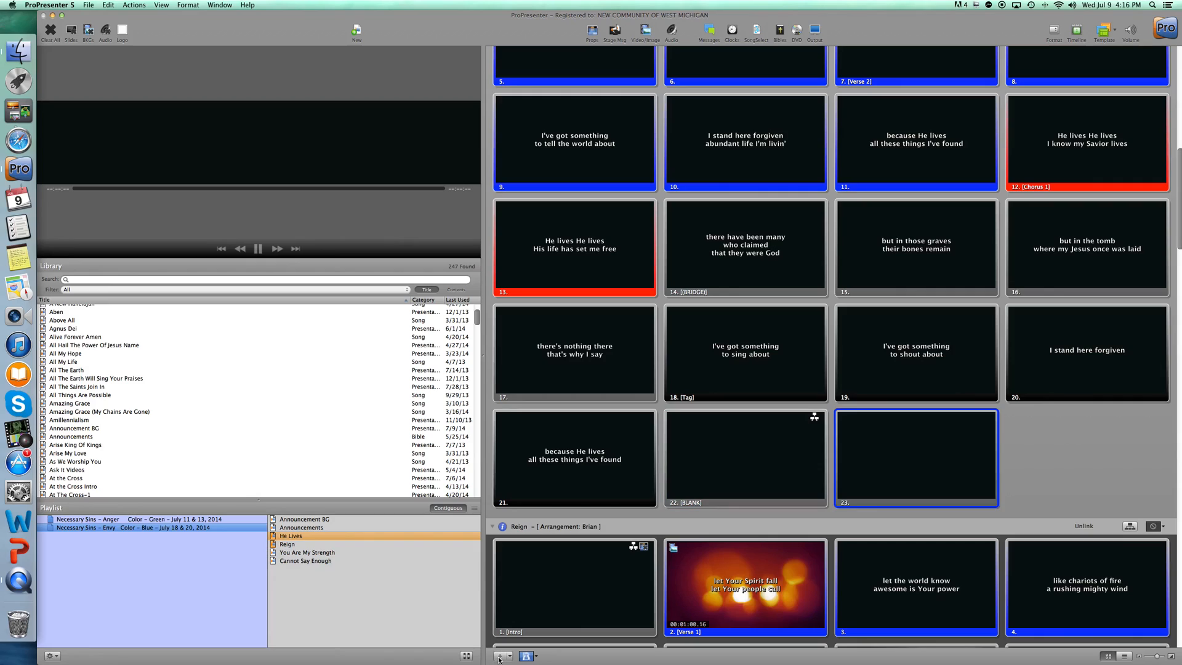
Assign the new last slide of He Lives to a new Tag group.
{"action": "right_click", "coordinate": [903, 449]}
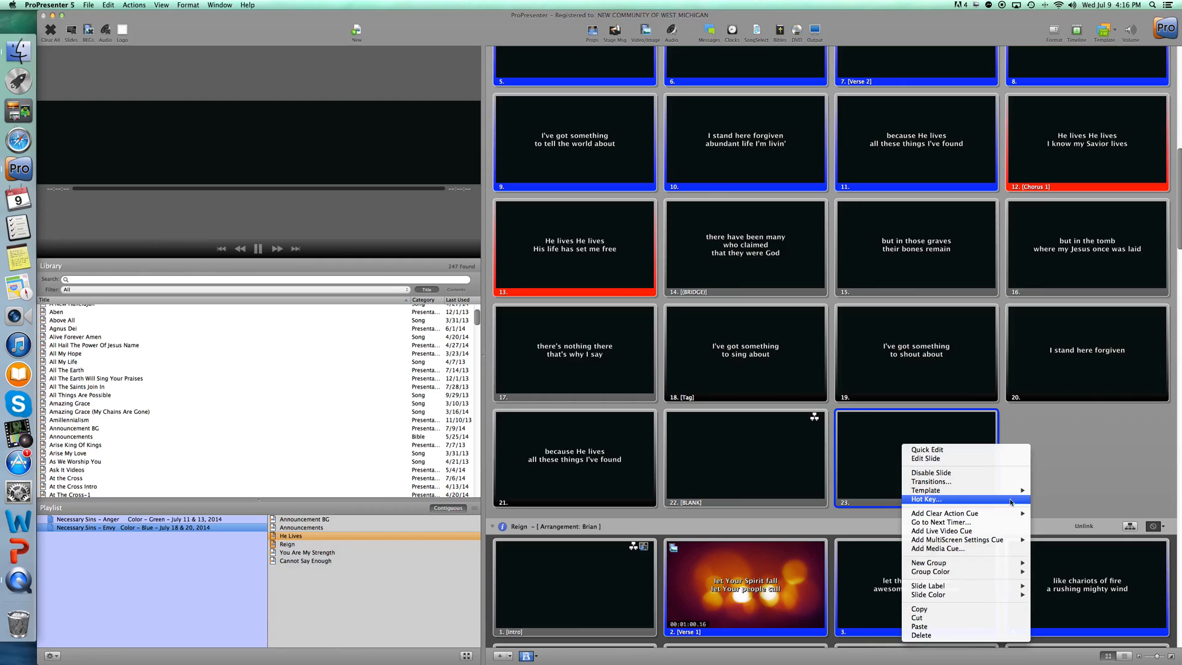
{"action": "mouse_move", "coordinate": [997, 493]}
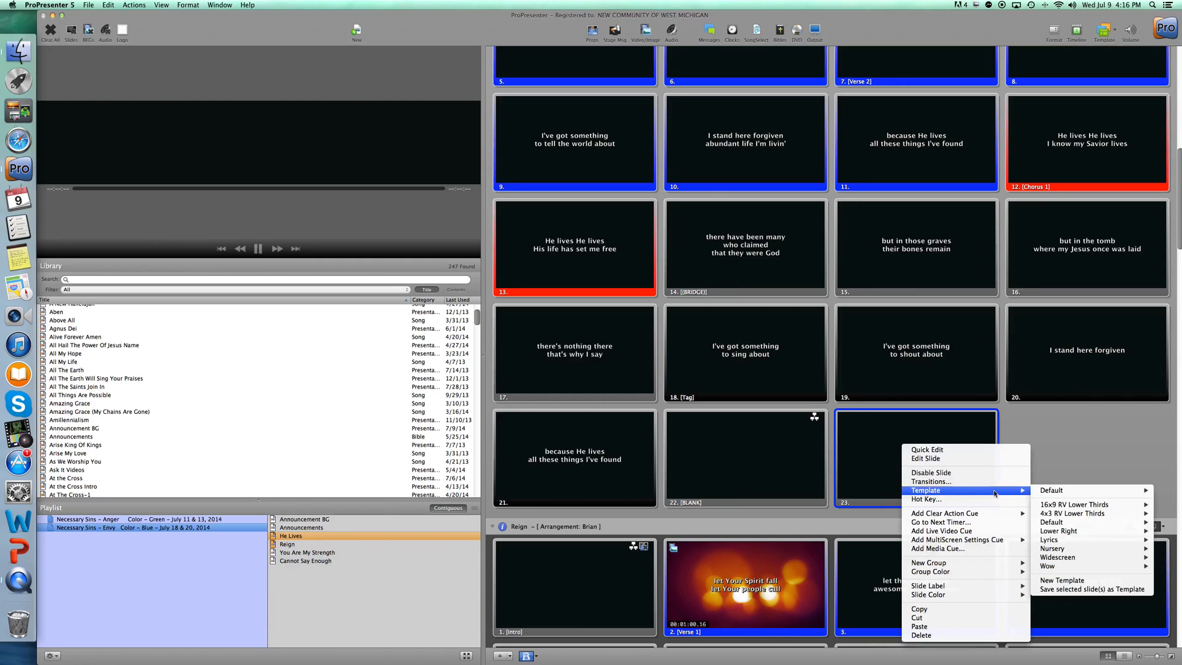
{"action": "mouse_move", "coordinate": [950, 564]}
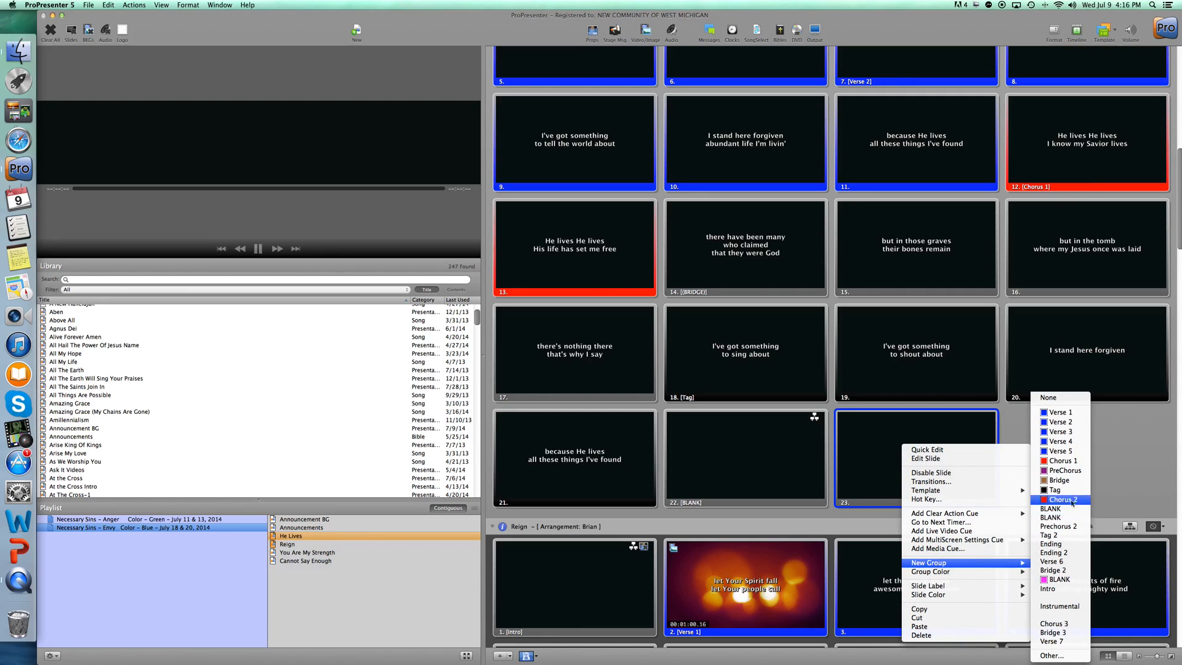
{"action": "left_click", "coordinate": [1054, 490]}
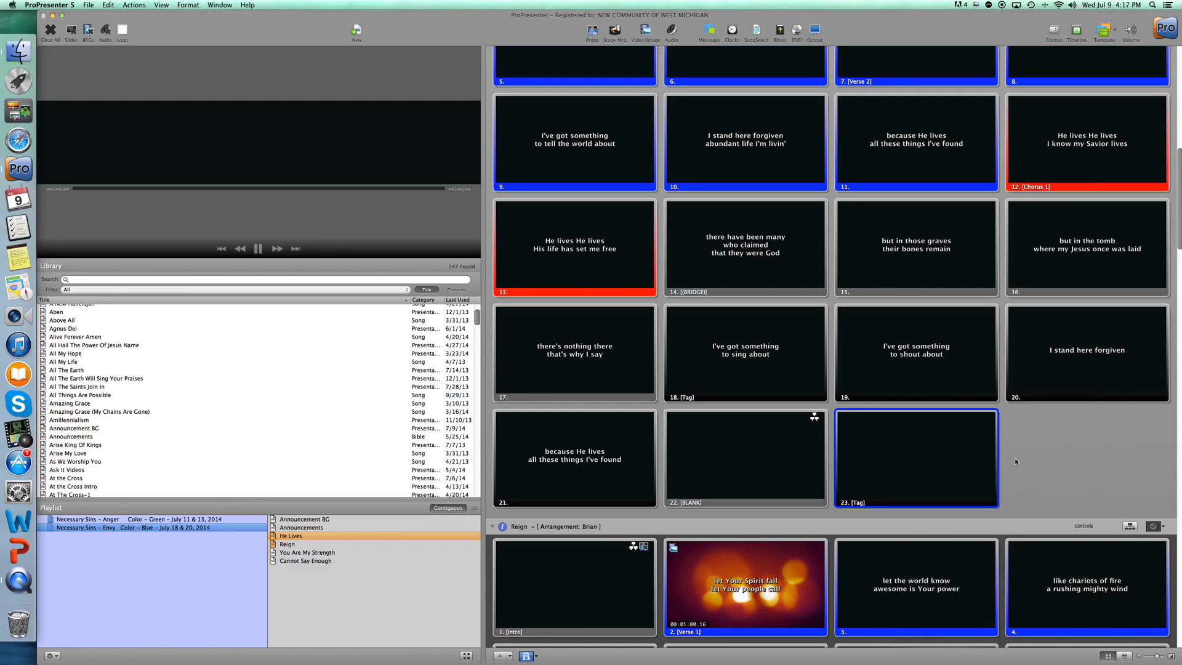
Remove the last Tag group from the He Lives arrangement and hide the song's slide groups and arrangement.
{"action": "scroll", "coordinate": [1063, 503], "scroll_direction": "up", "scroll_amount": 10}
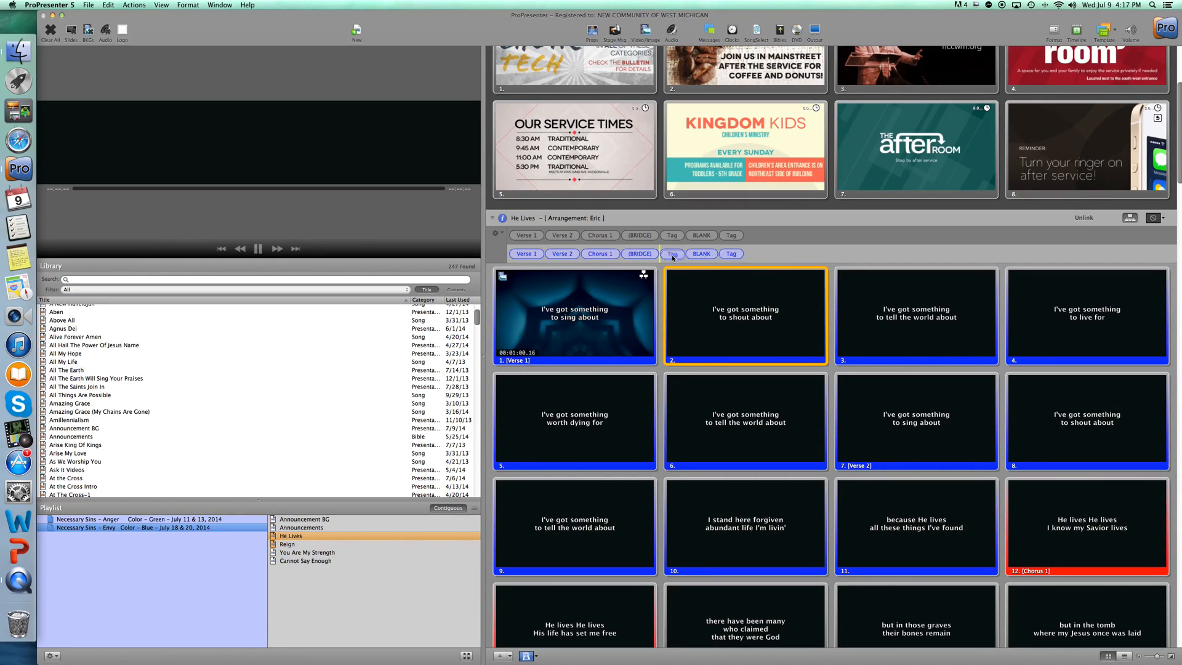
{"action": "left_click", "coordinate": [741, 254]}
{"action": "scroll", "coordinate": [739, 269], "scroll_direction": "down", "scroll_amount": 9}
{"action": "scroll", "coordinate": [740, 269], "scroll_direction": "down", "scroll_amount": 5}
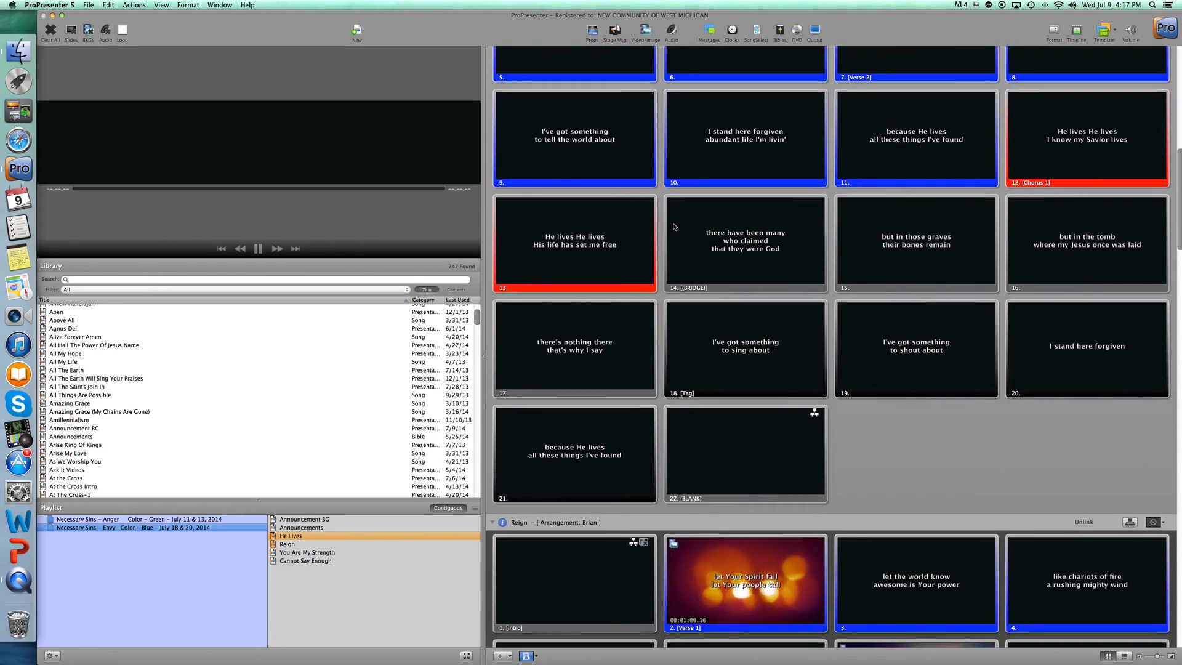
{"action": "scroll", "coordinate": [656, 233], "scroll_direction": "down", "scroll_amount": 8}
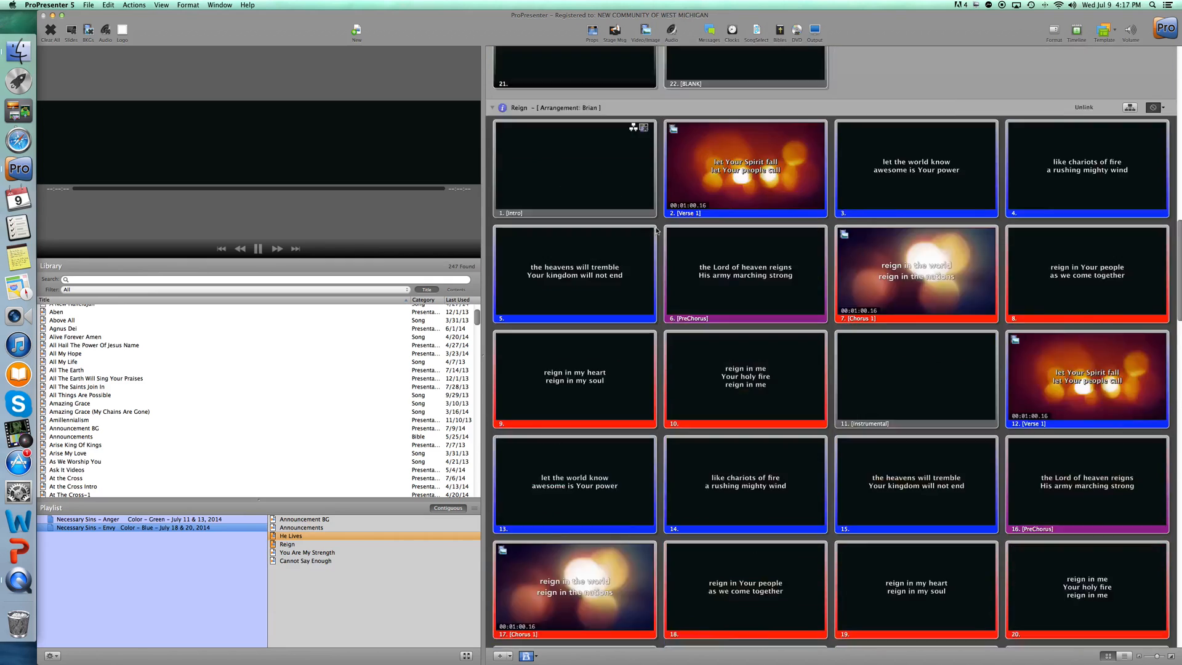
{"action": "scroll", "coordinate": [656, 232], "scroll_direction": "up", "scroll_amount": 20}
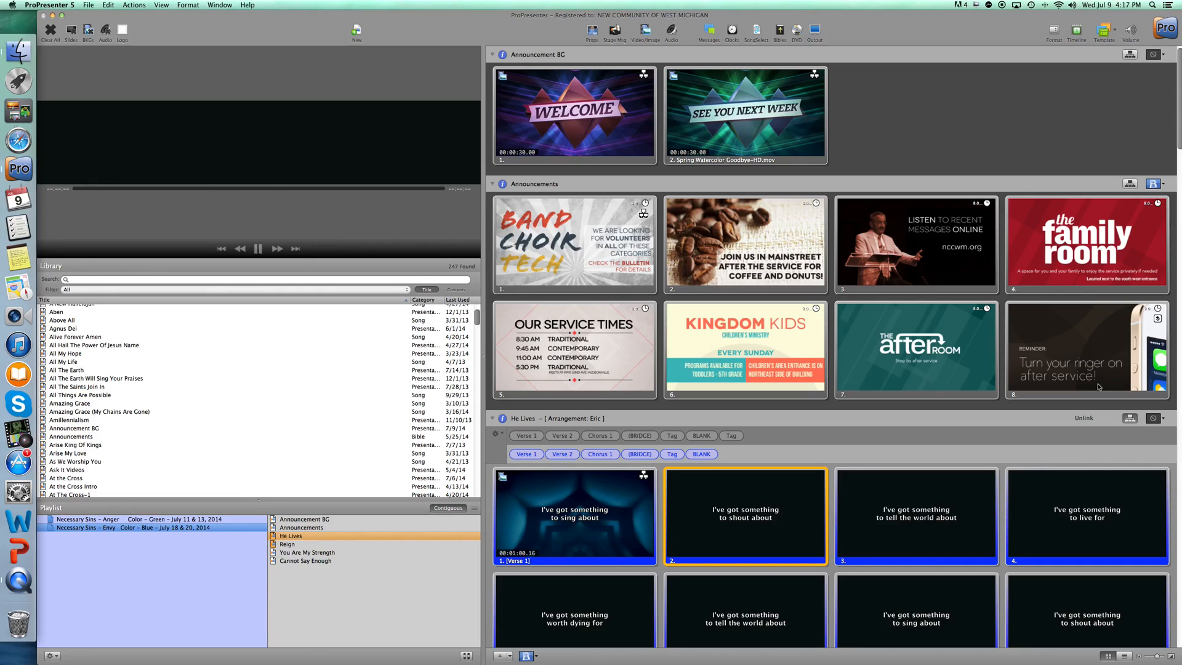
{"action": "left_click", "coordinate": [1131, 419]}
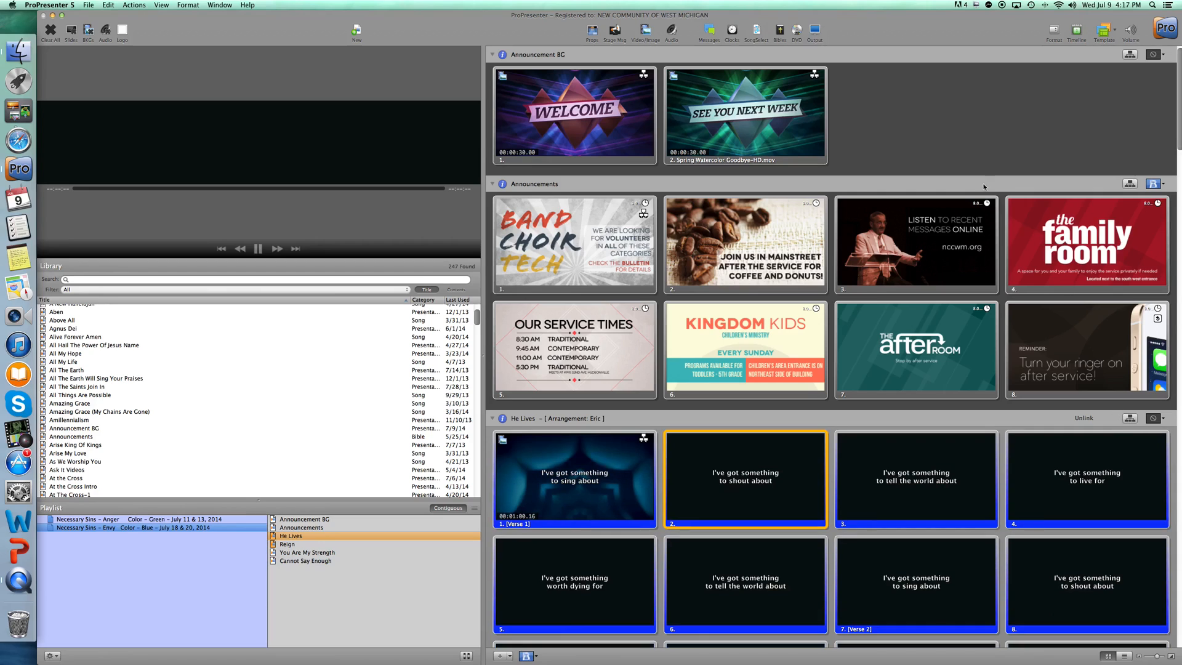
{"action": "scroll", "coordinate": [933, 183], "scroll_direction": "down", "scroll_amount": 3}
{"action": "scroll", "coordinate": [862, 187], "scroll_direction": "up", "scroll_amount": 3}
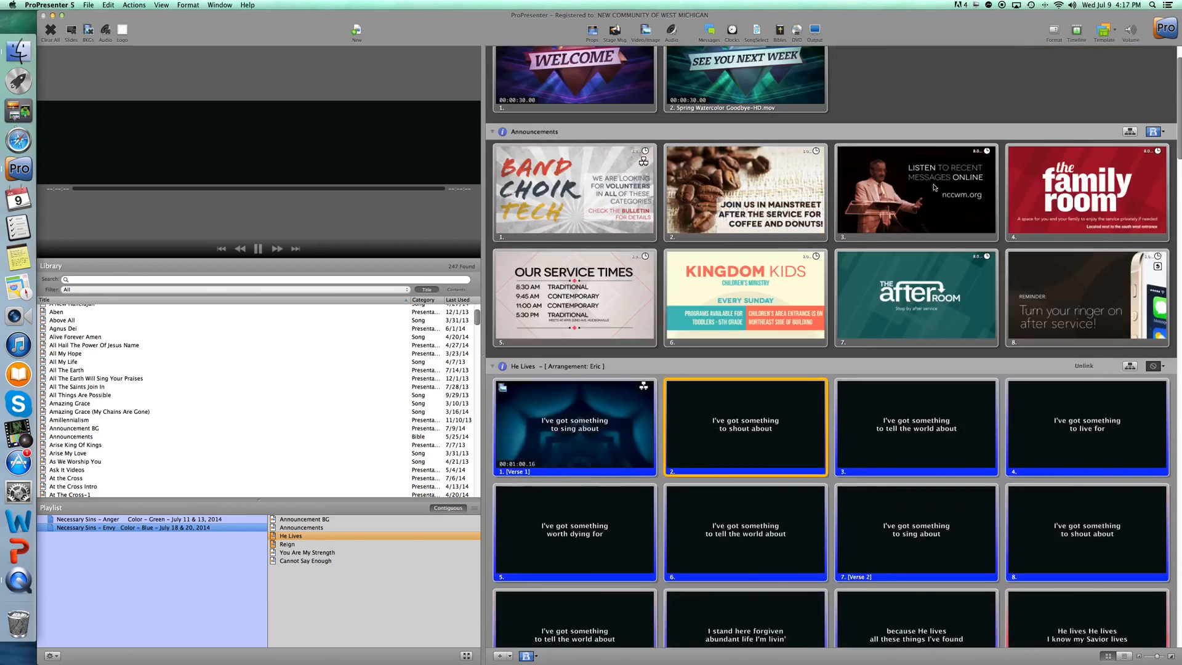